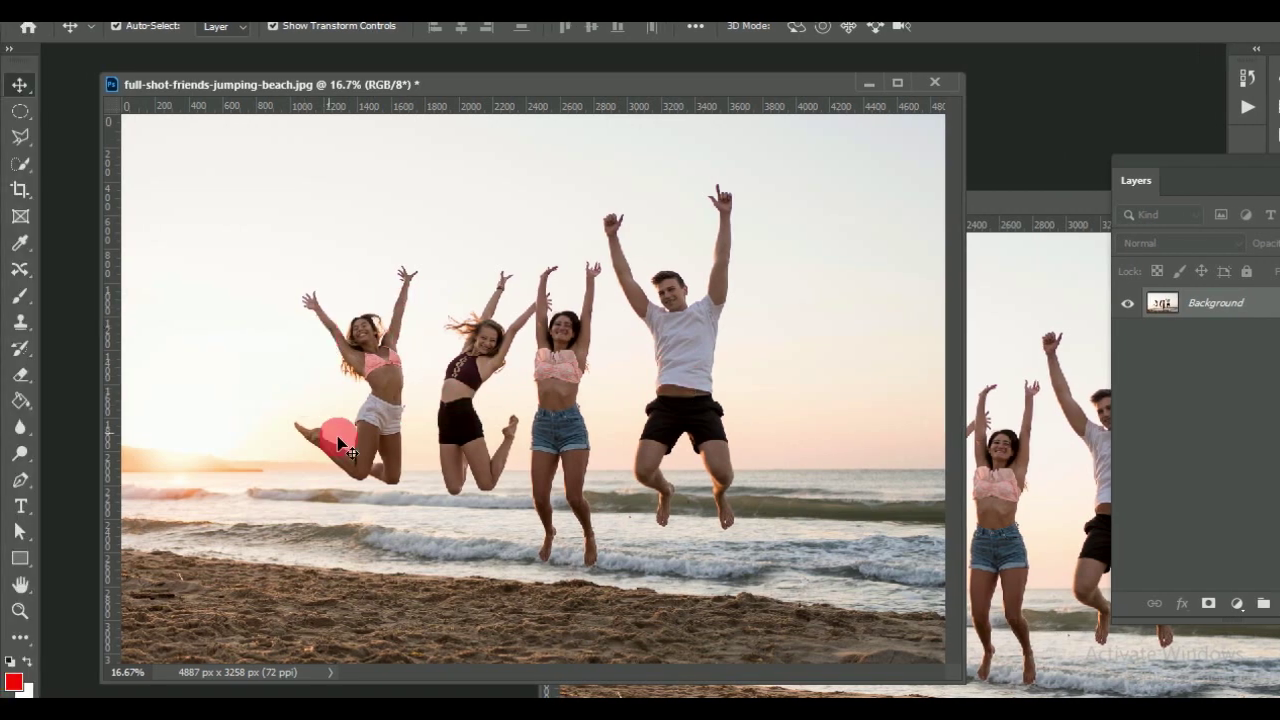
- Bring the finished example dfggh.jpg forward, move its window aside, and close it
click(560, 333)
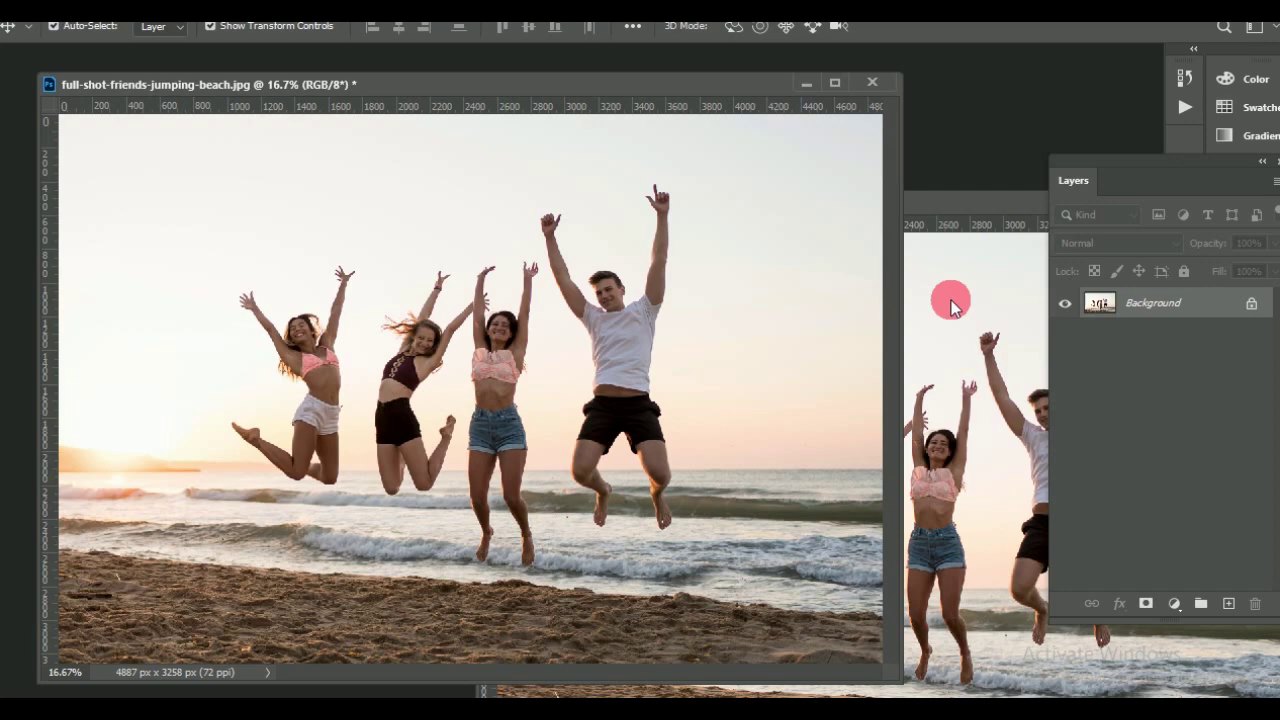
click(950, 305)
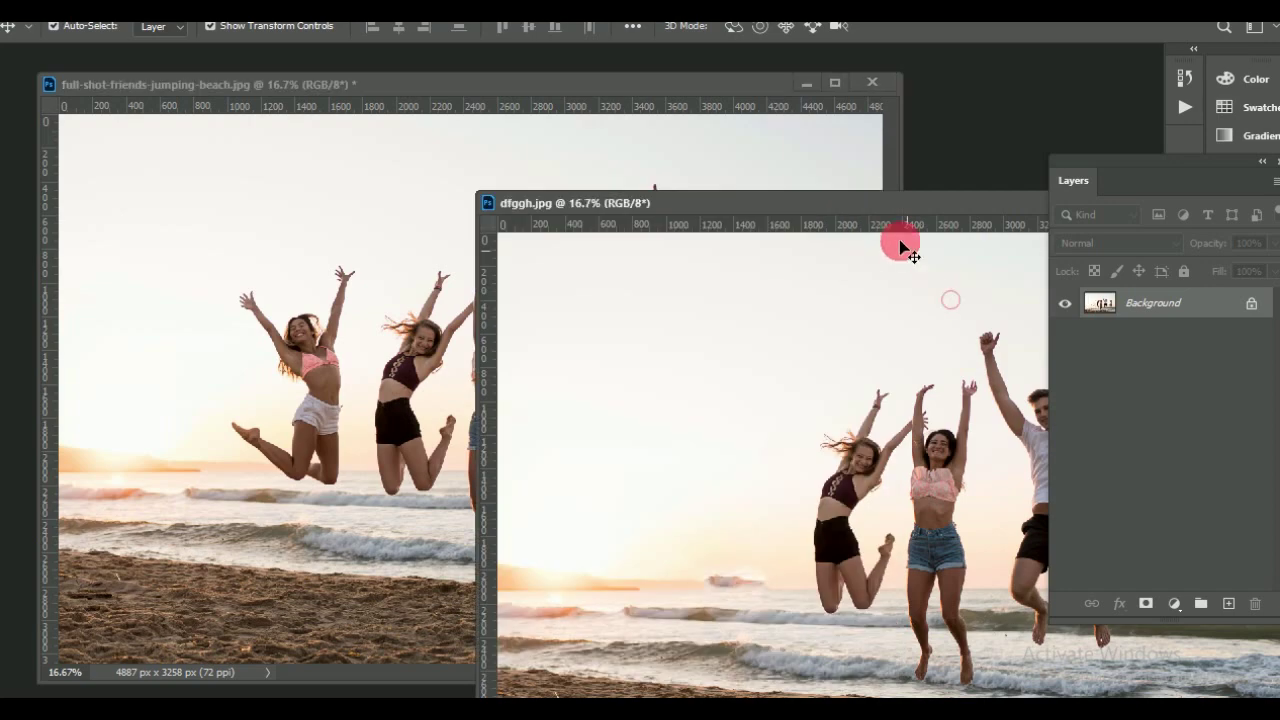
drag(849, 208, 512, 178)
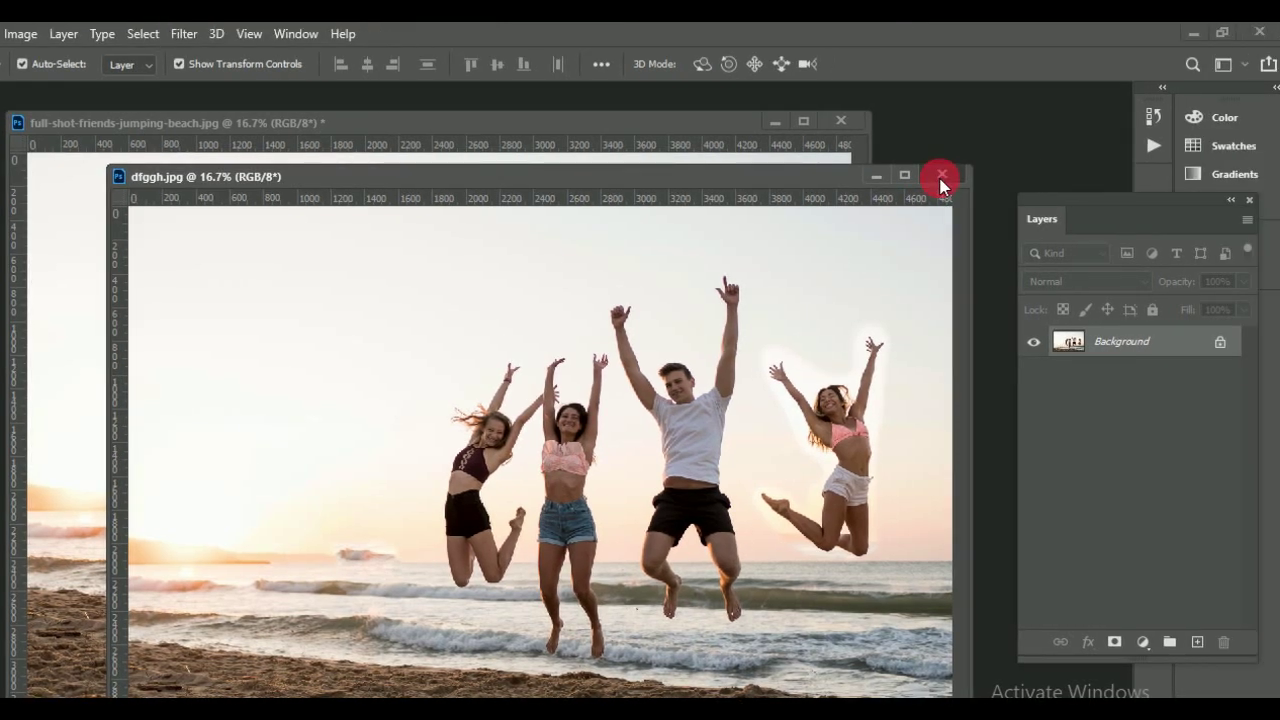
click(1036, 143)
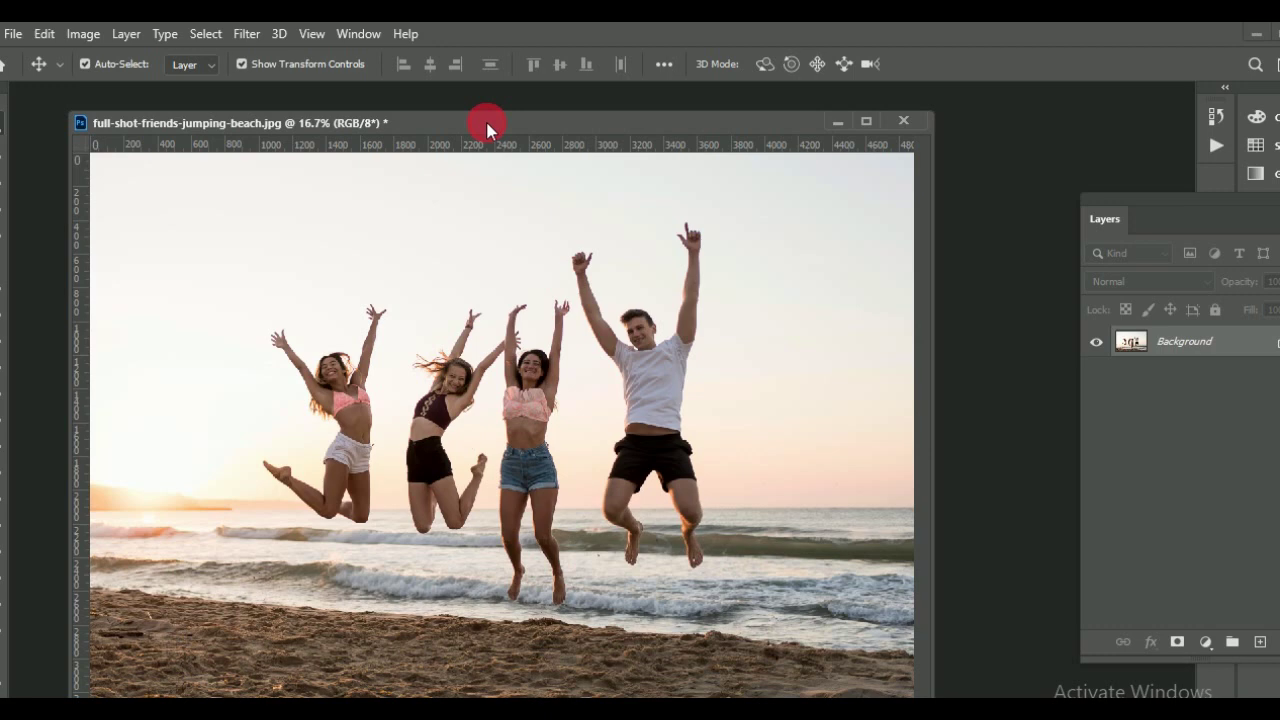
- Dock the floating beach jump photo window into the tab bar
drag(486, 122, 487, 103)
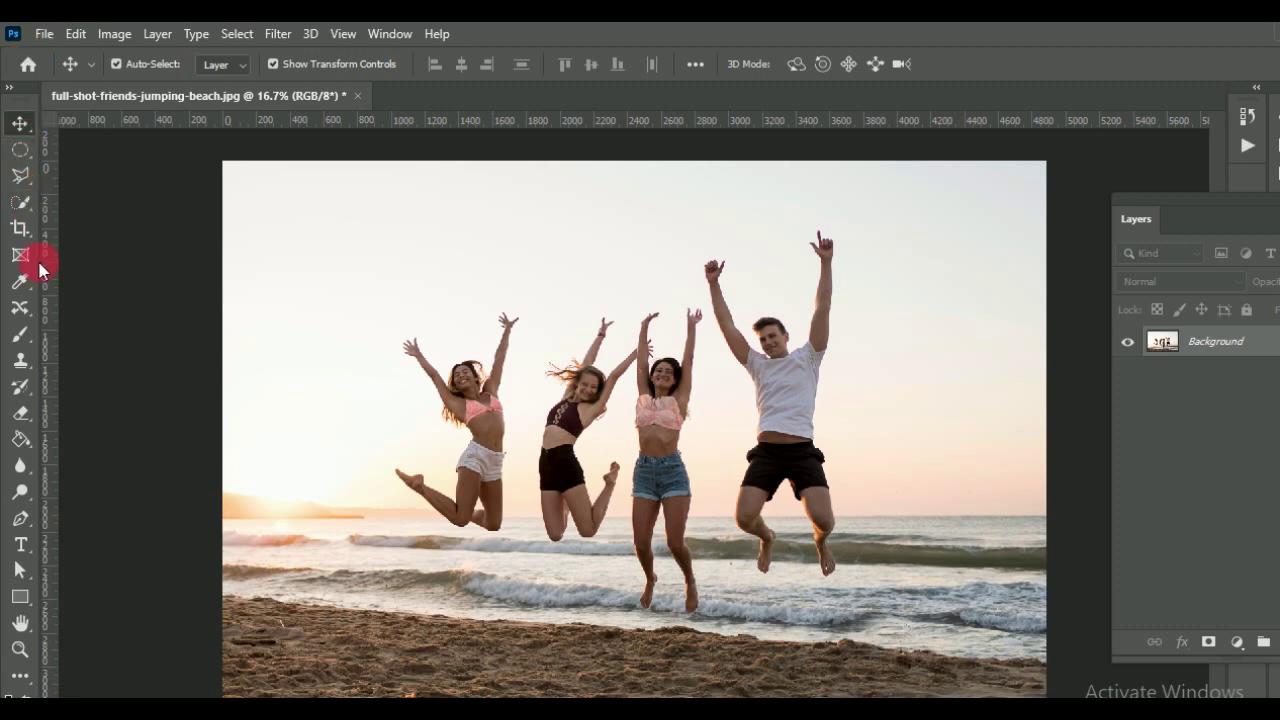
- Choose the Content-Aware Move Tool and lasso a loose selection around the leftmost girl
click(27, 318)
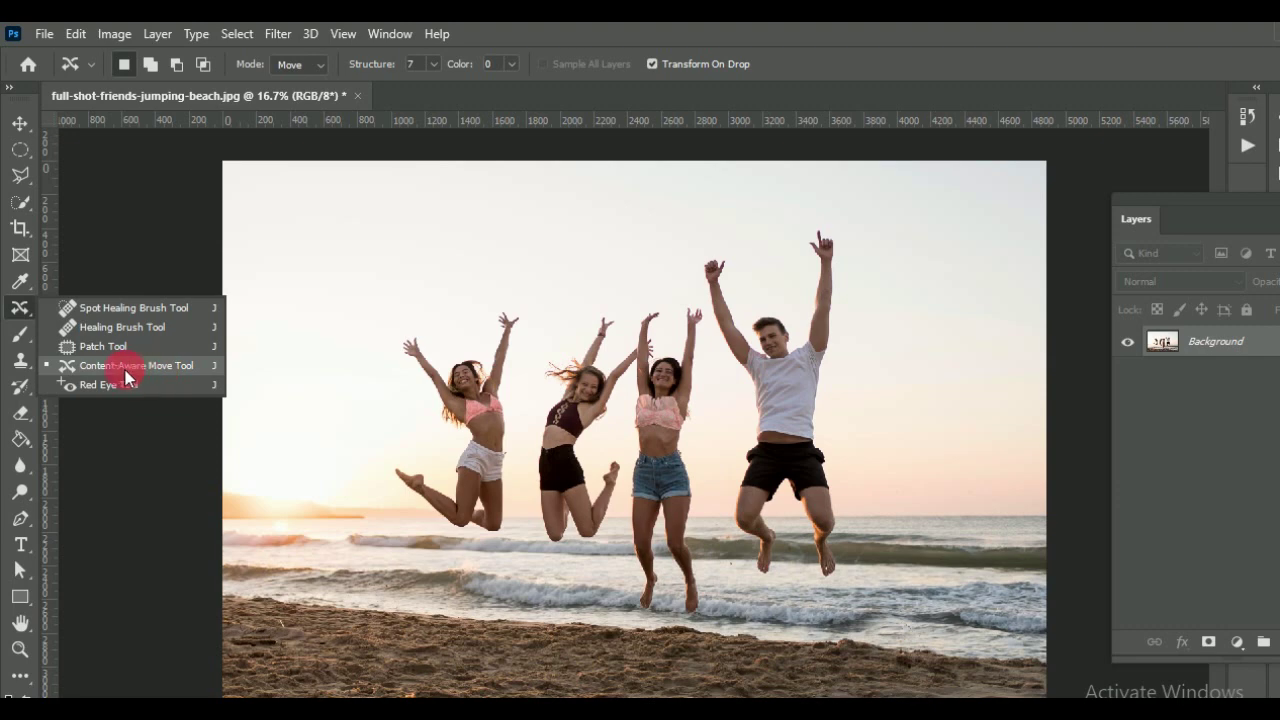
click(70, 372)
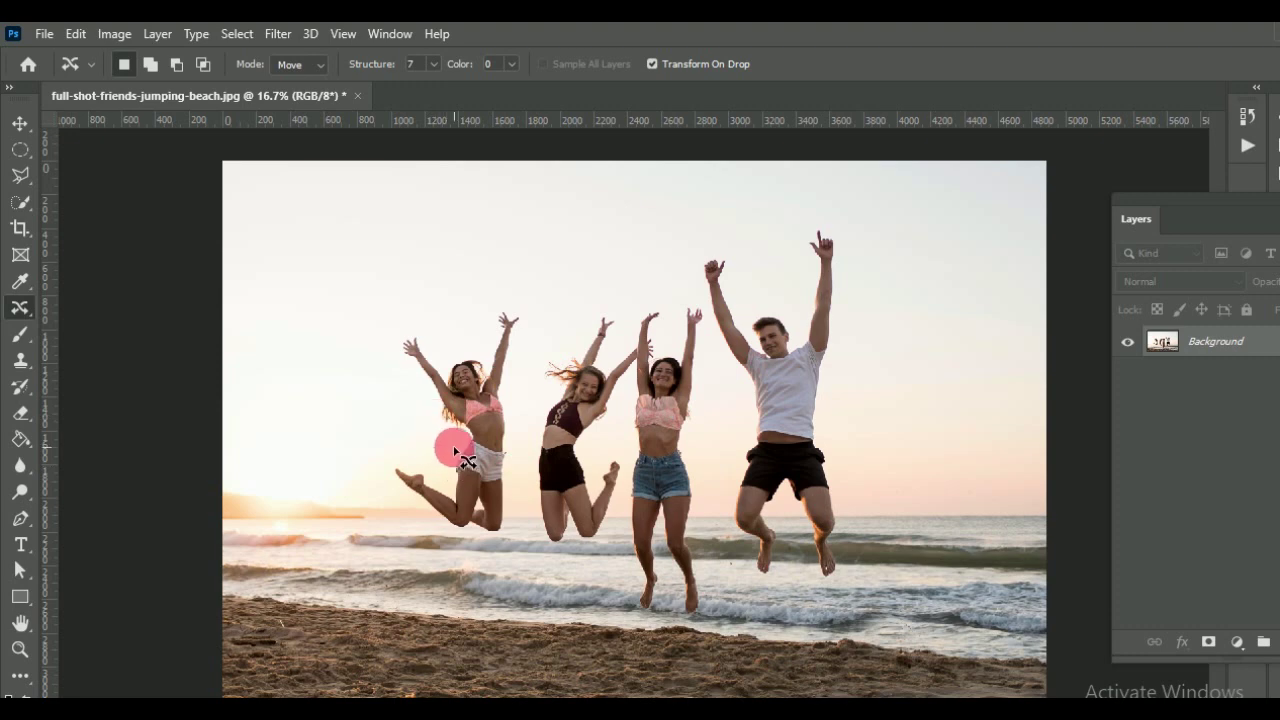
mouse_move(446, 438)
mouse_down()
mouse_move(397, 391)
mouse_move(392, 318)
mouse_move(450, 343)
mouse_move(500, 298)
mouse_move(526, 298)
mouse_move(517, 523)
mouse_move(482, 543)
mouse_move(451, 508)
mouse_move(393, 483)
mouse_up()
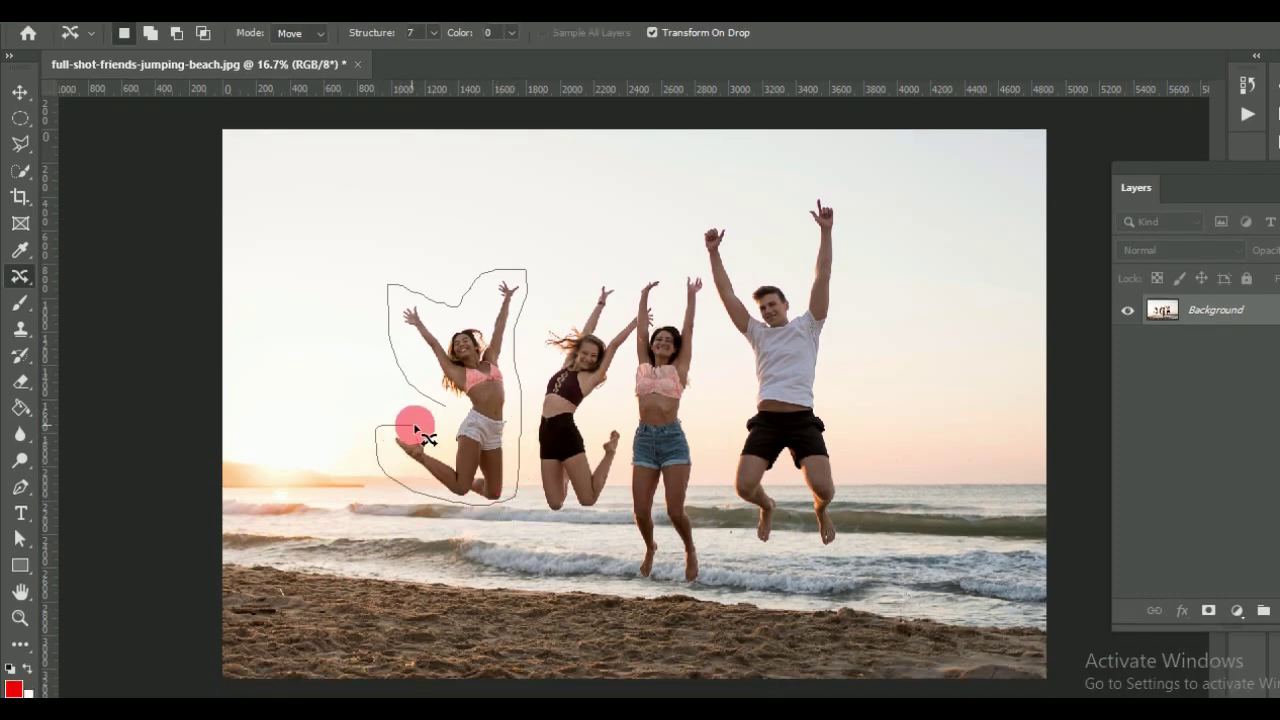
mouse_move(413, 422)
mouse_down()
mouse_move(429, 426)
mouse_move(446, 406)
mouse_up()
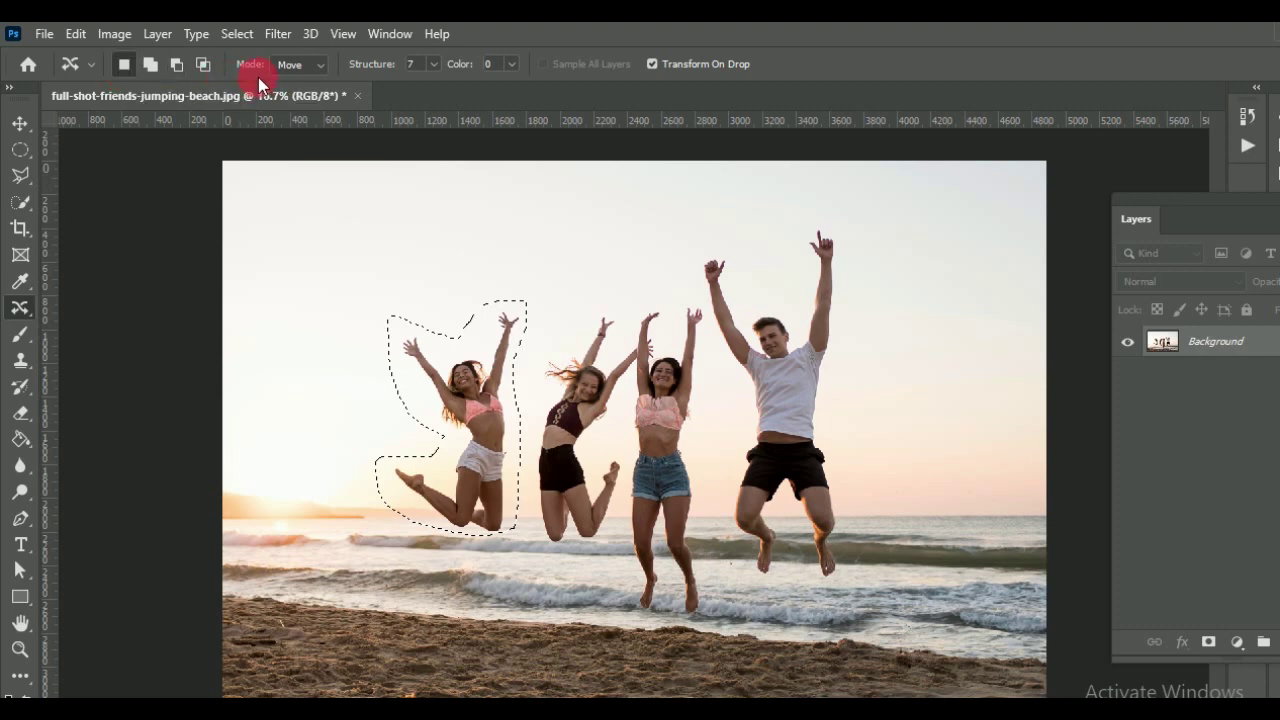
click(316, 65)
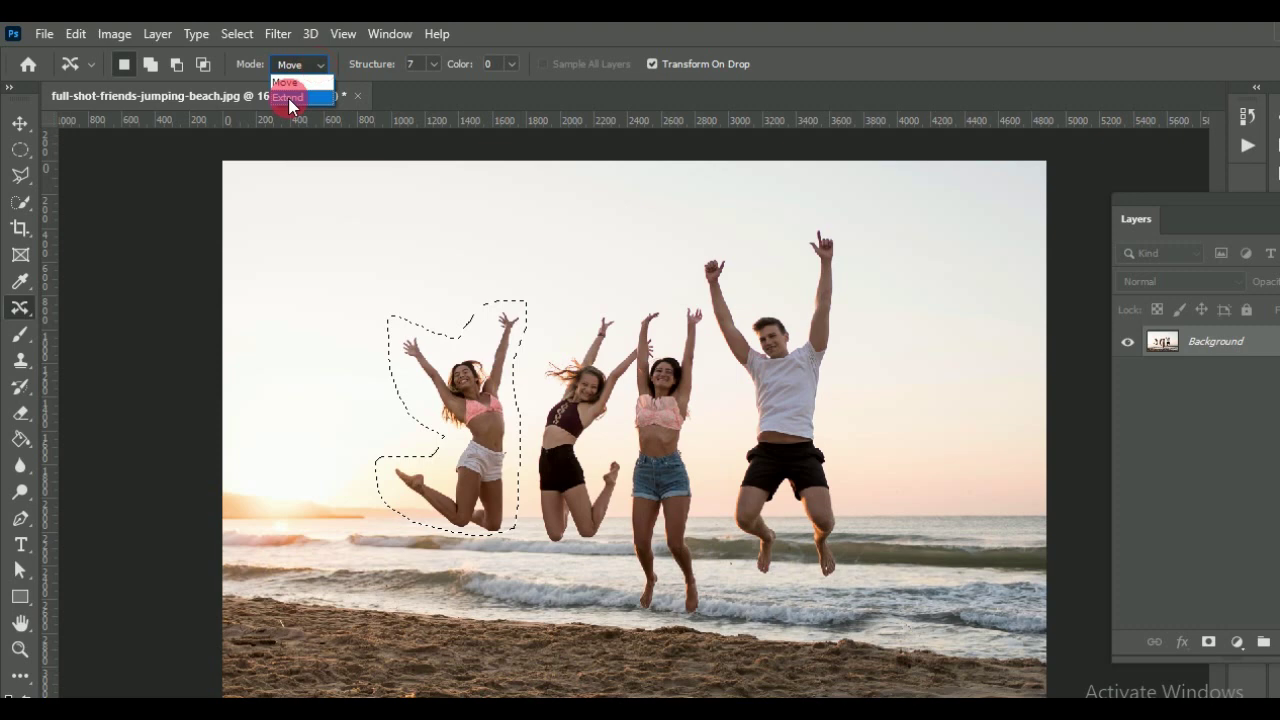
click(290, 104)
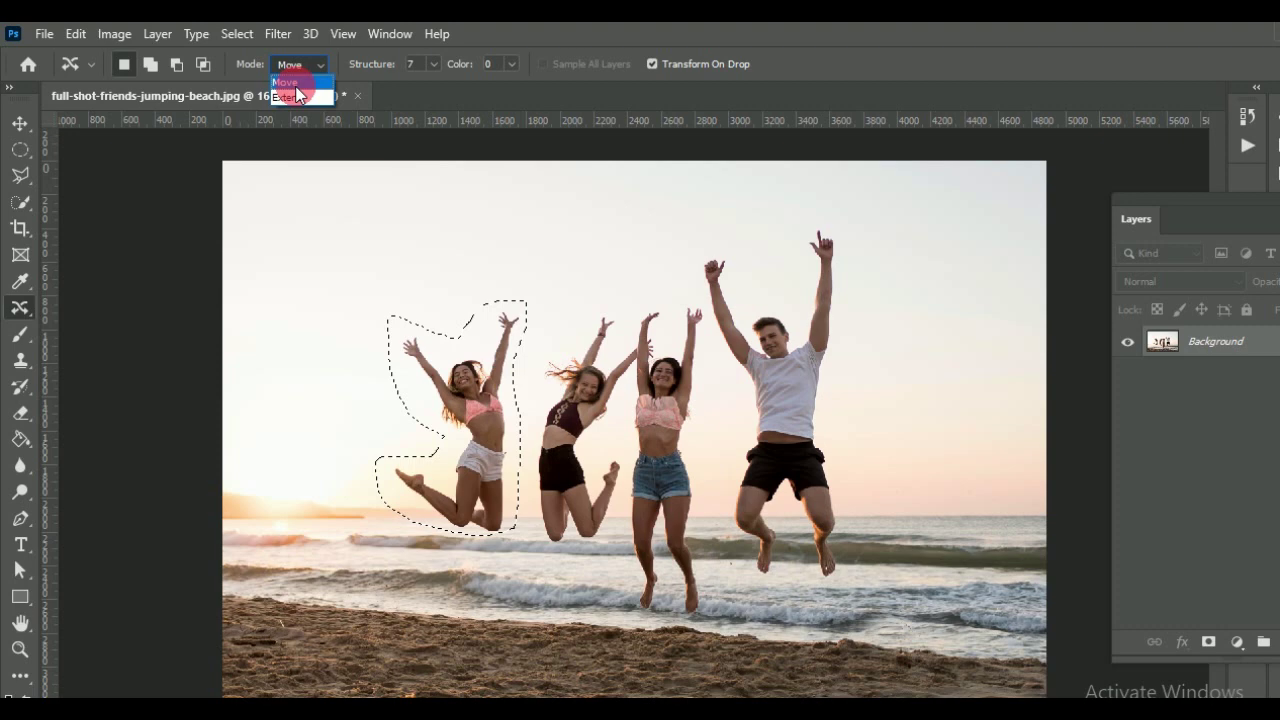
click(289, 84)
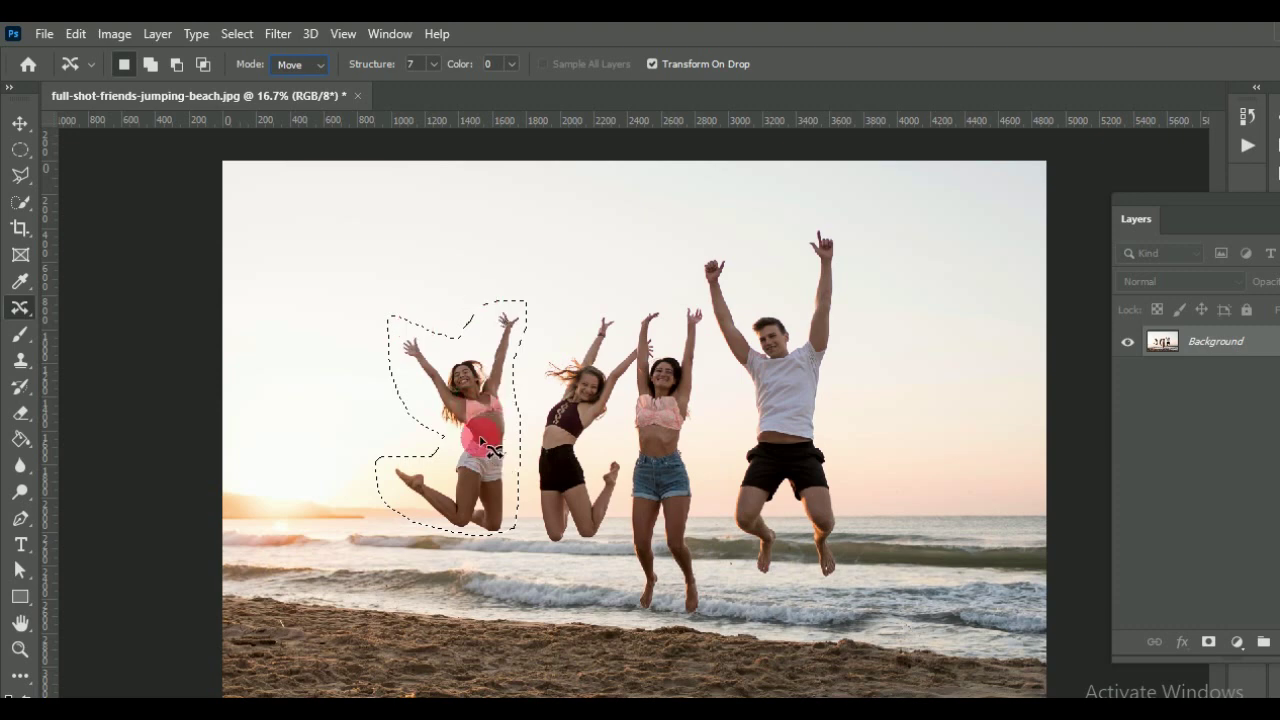
- Drag the selected girl to the right of the man and commit the Content-Aware Move
mouse_move(487, 445)
mouse_down()
mouse_move(801, 400)
mouse_move(950, 412)
mouse_up()
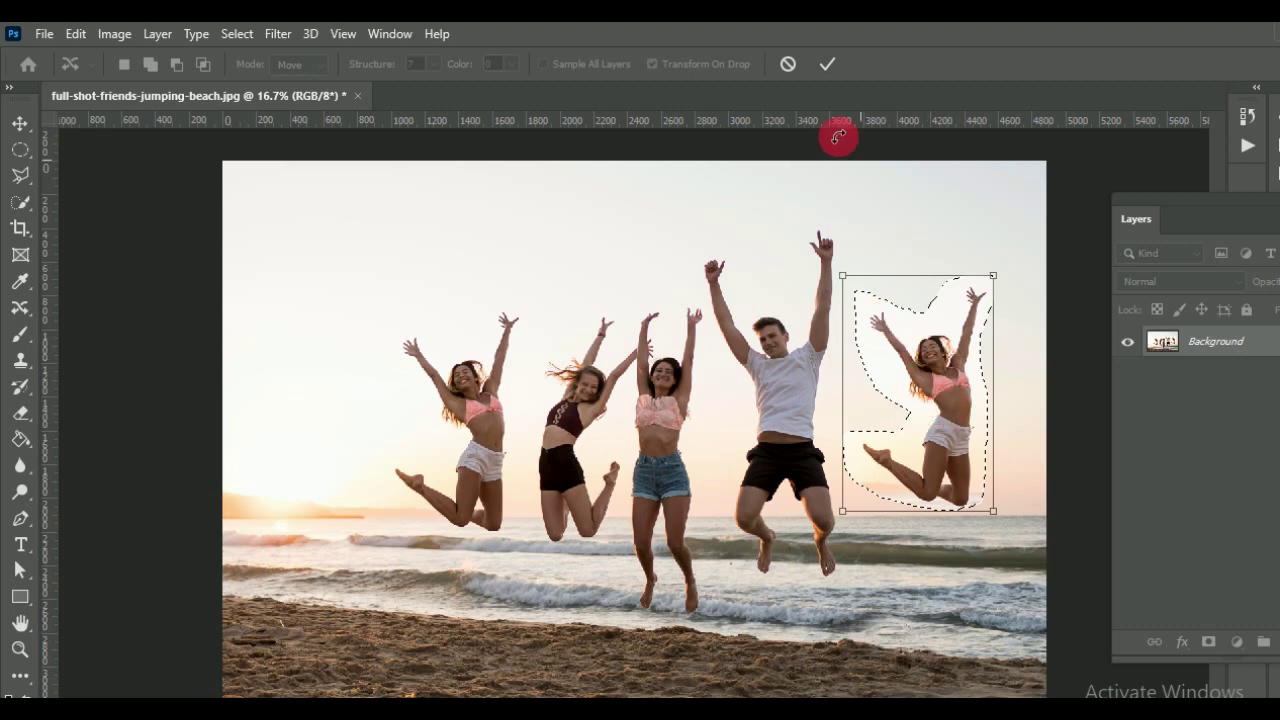
click(821, 64)
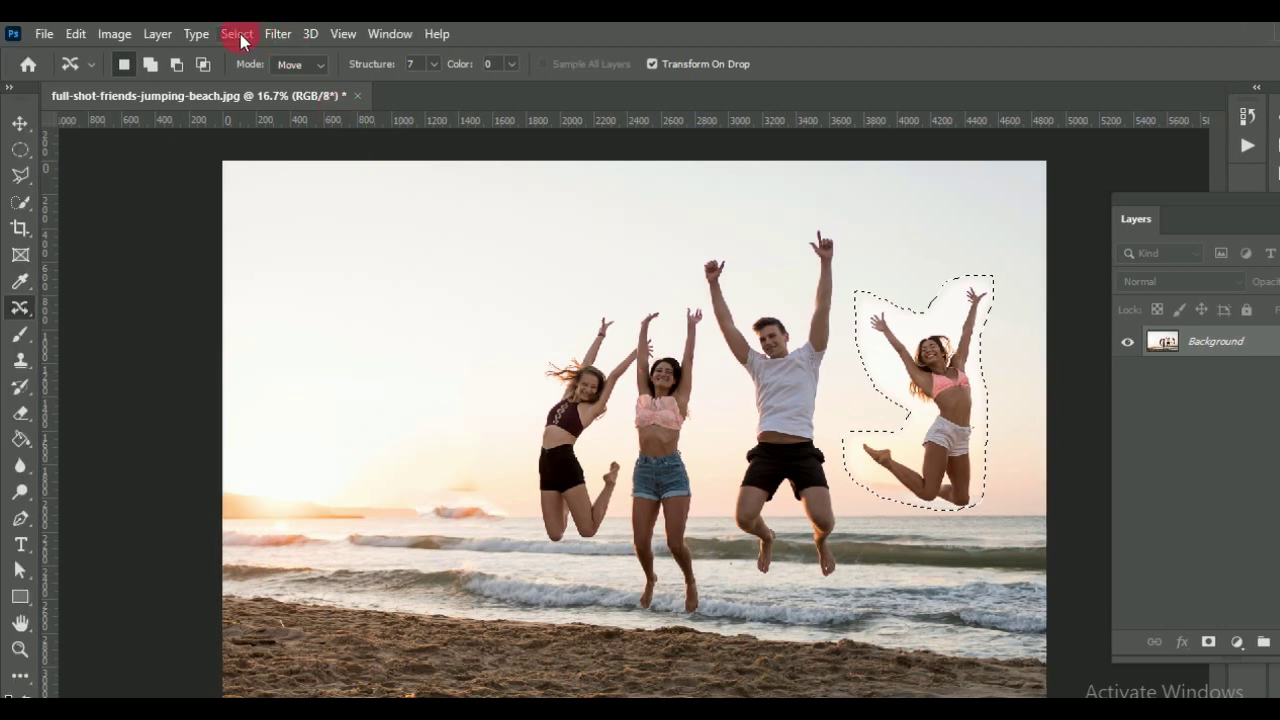
- Clear the selection with Select > Deselect
click(240, 34)
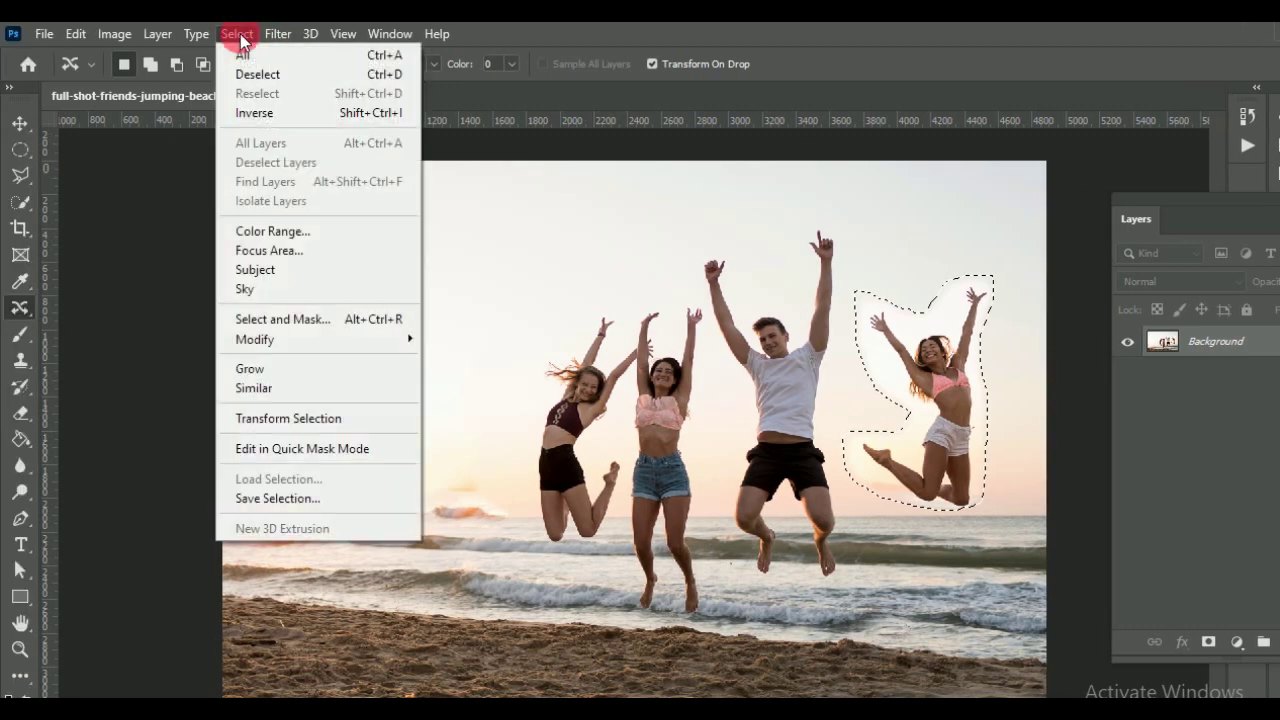
click(273, 76)
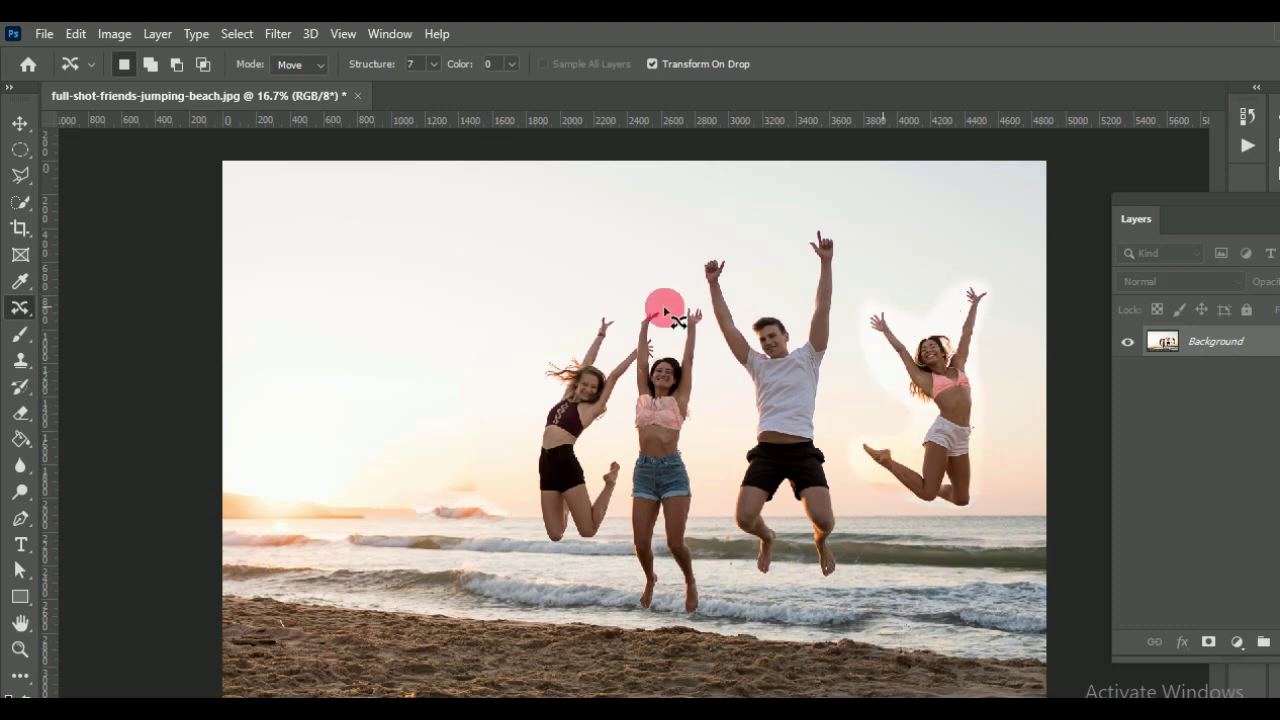
- Pick the Blur tool, then restore the original photo with File > Revert
click(18, 468)
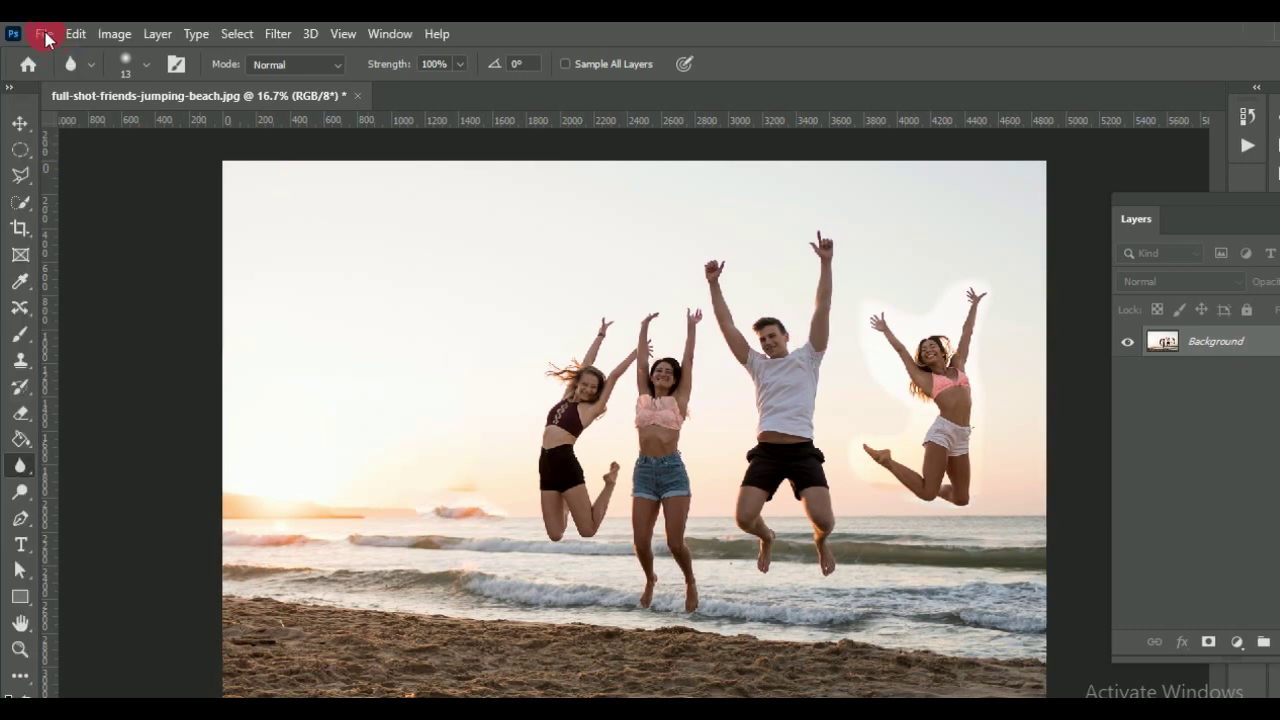
click(44, 33)
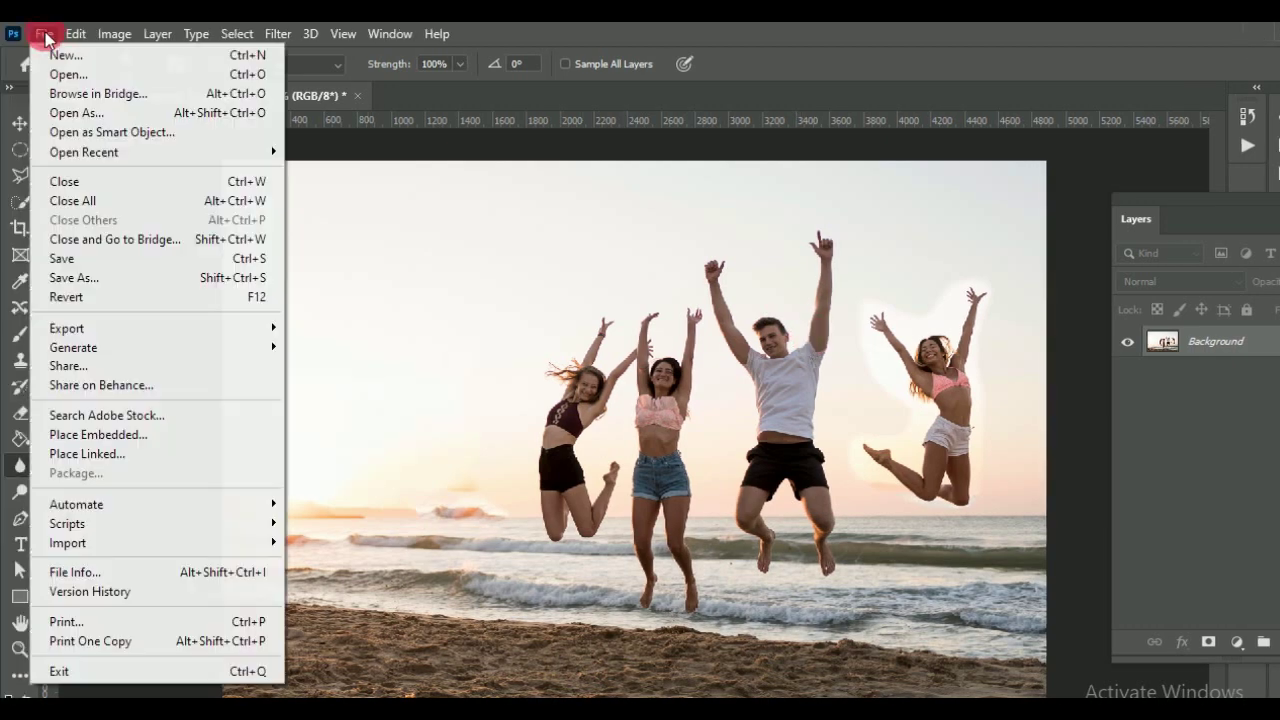
click(95, 295)
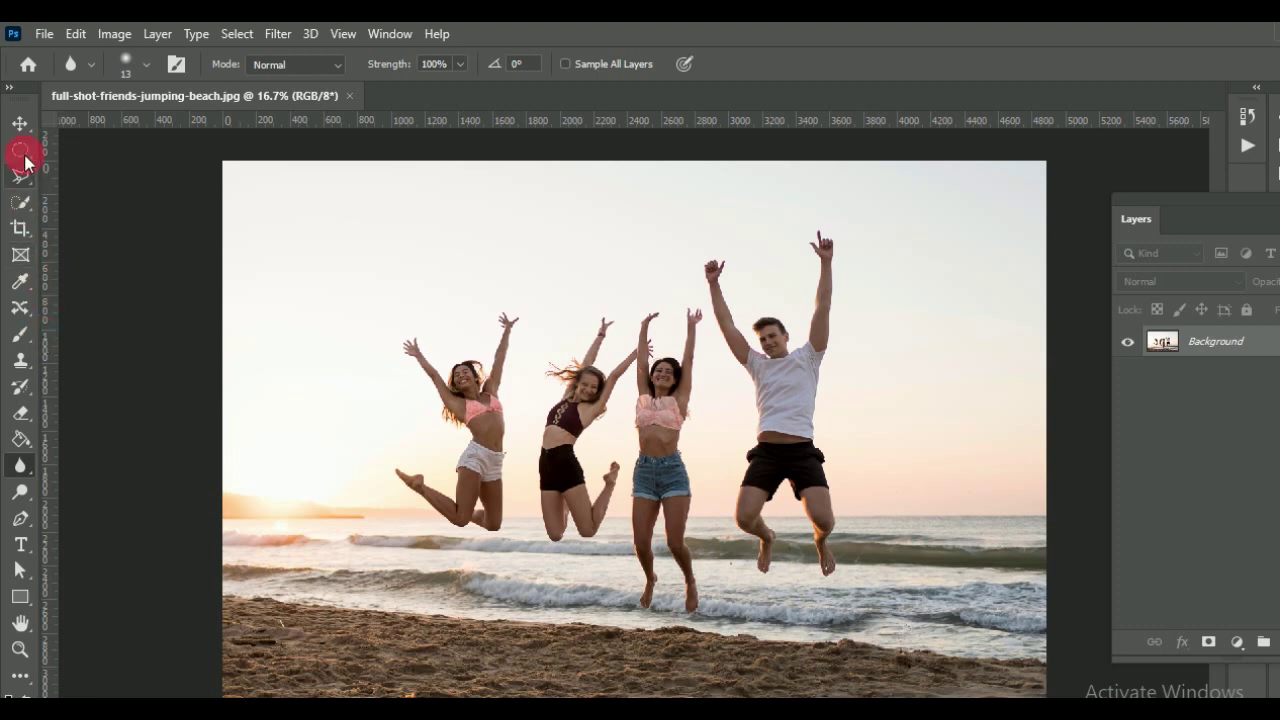
- Lasso the leftmost girl with the Content-Aware Move Tool and drag her to the right edge
click(24, 314)
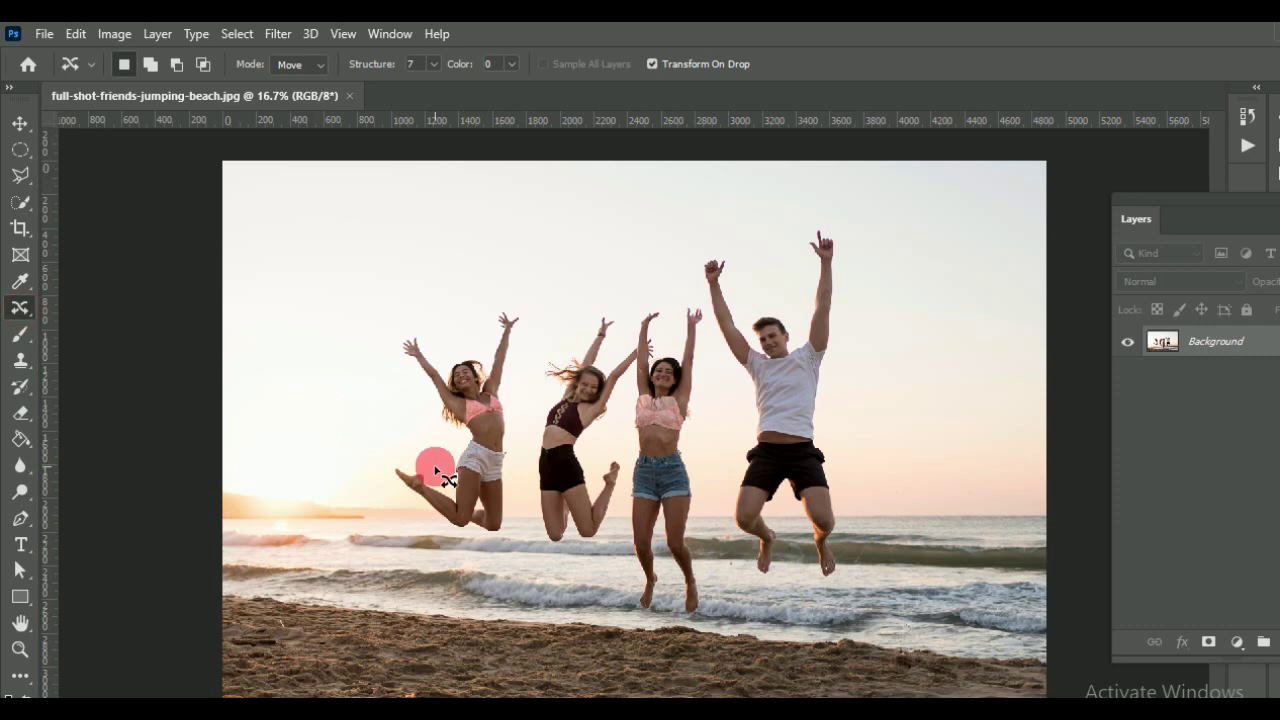
mouse_move(434, 468)
mouse_down()
mouse_move(392, 350)
mouse_move(520, 322)
mouse_move(513, 522)
mouse_move(402, 486)
mouse_move(412, 430)
mouse_move(440, 438)
mouse_up()
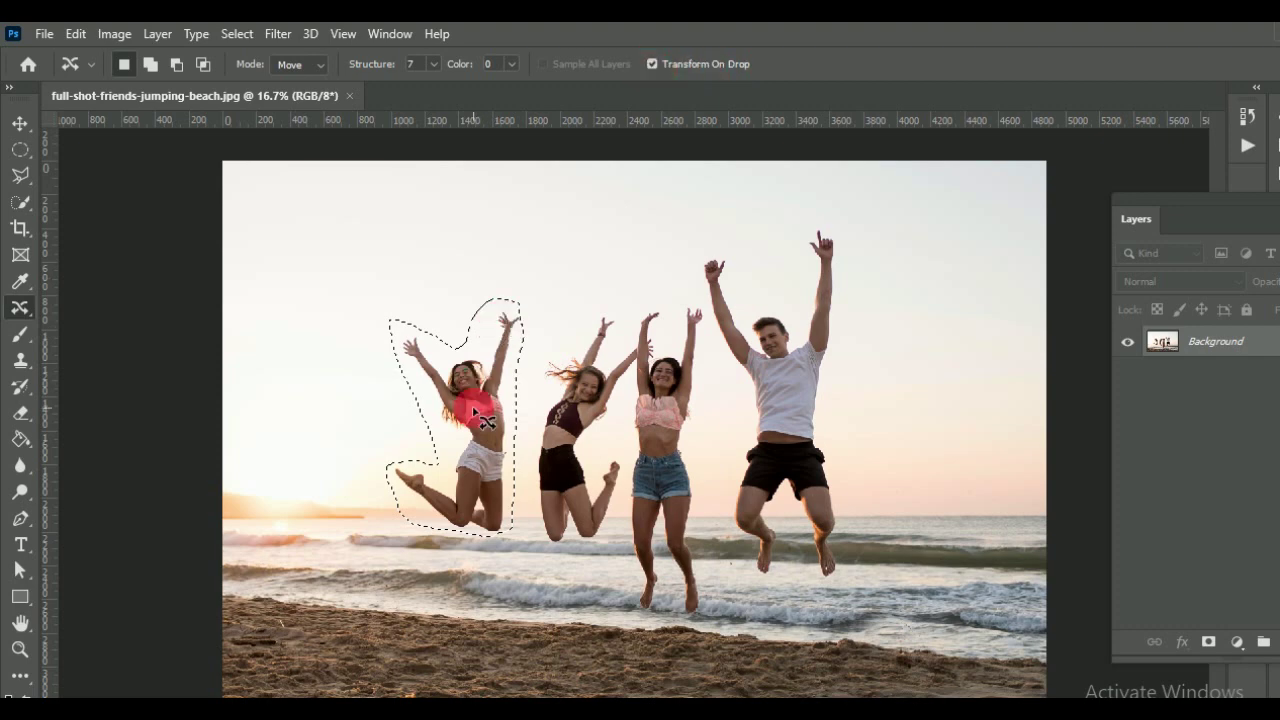
mouse_move(478, 412)
mouse_down()
mouse_move(955, 393)
mouse_move(948, 380)
mouse_move(938, 388)
mouse_up()
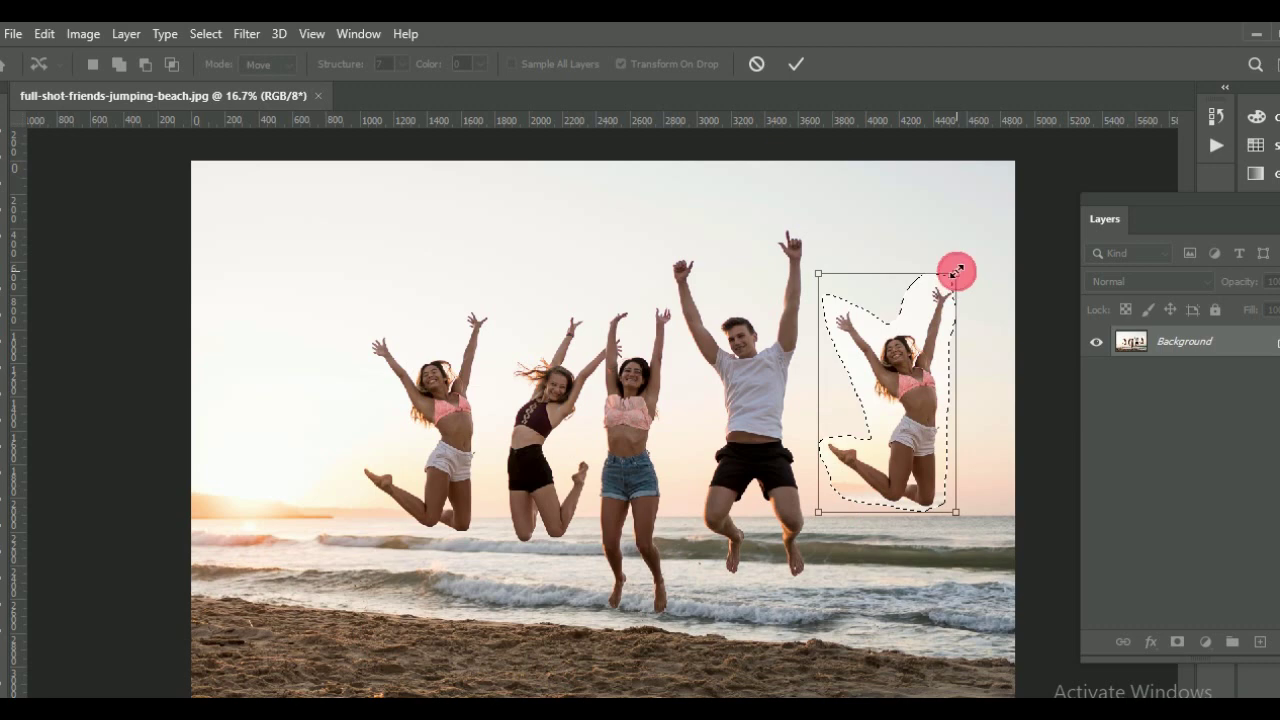
- Enlarge the moved girl using the top-right handle, commit the move, and deselect
drag(956, 278, 944, 219)
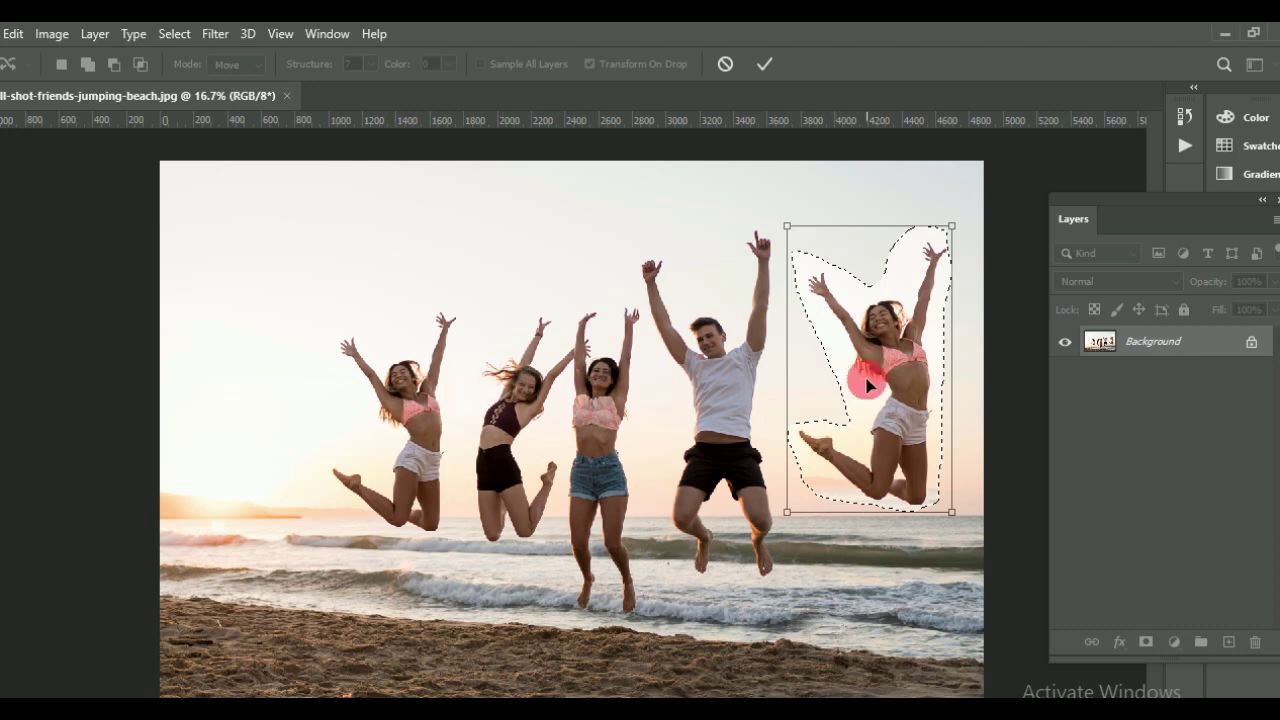
click(765, 66)
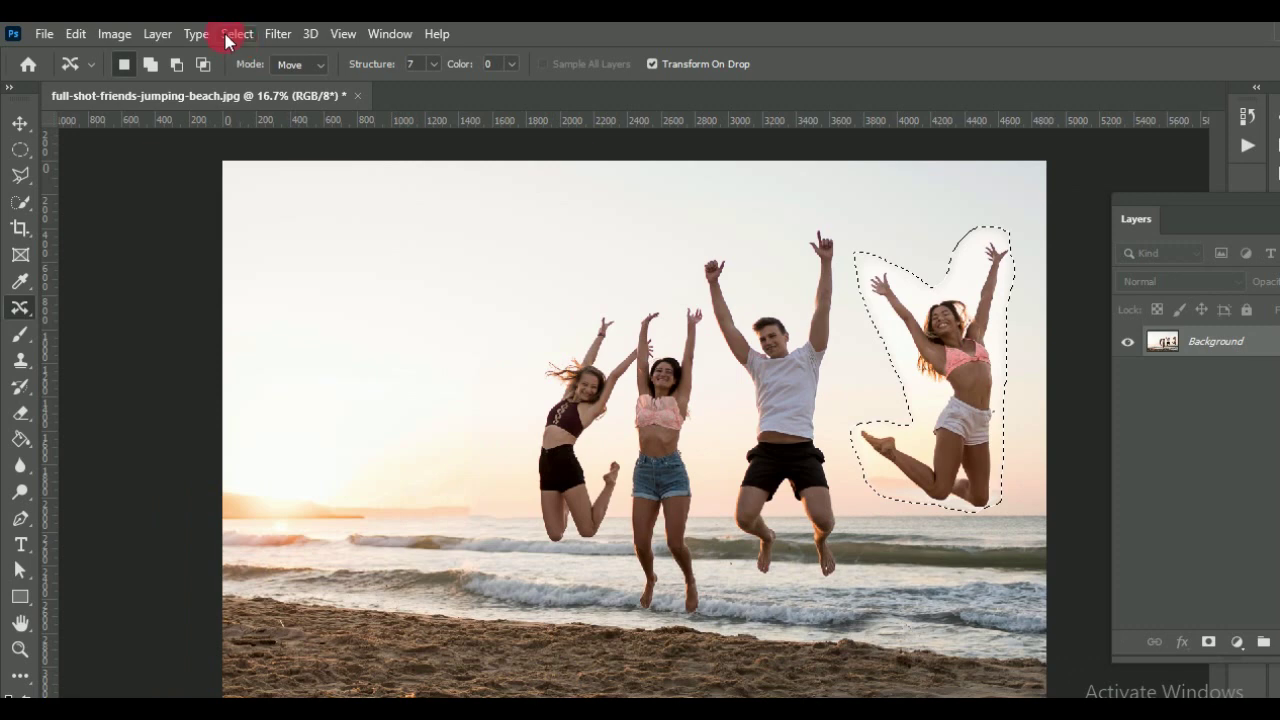
click(236, 34)
click(242, 72)
- Blur the pale halo around the relocated girl's raised arm
click(22, 467)
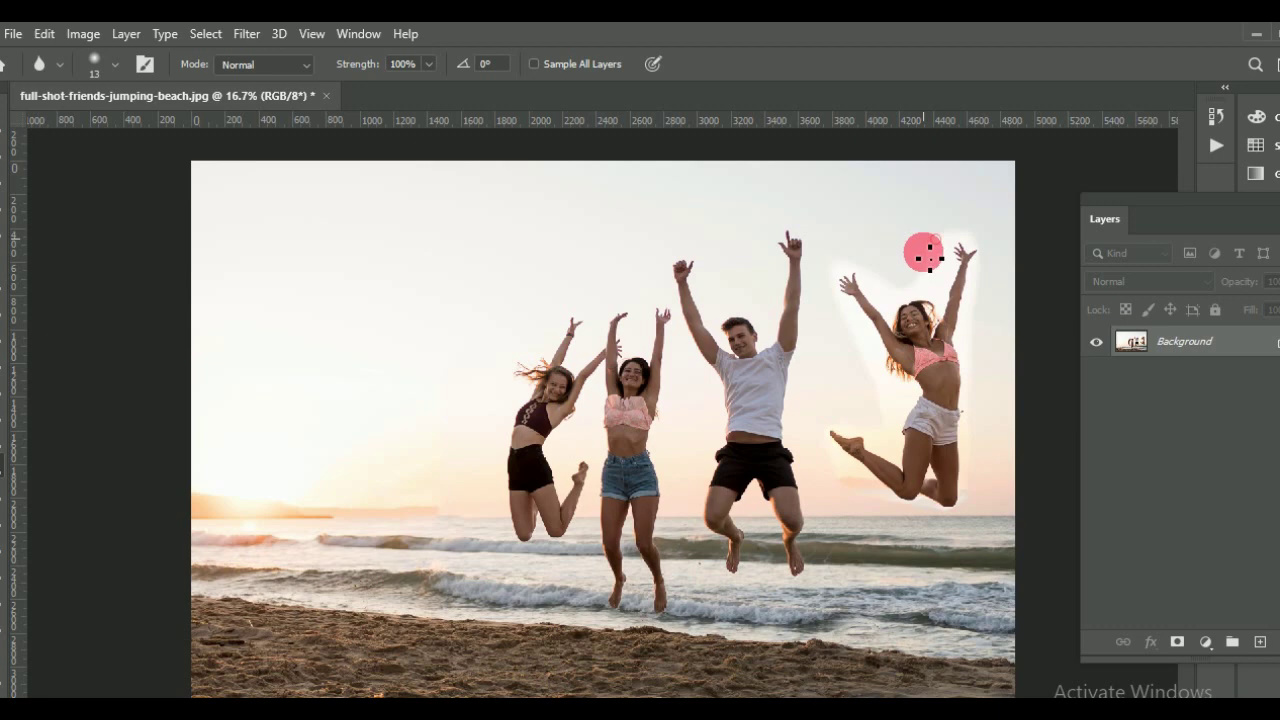
mouse_move(929, 258)
mouse_down()
mouse_move(951, 249)
mouse_move(886, 286)
mouse_move(857, 251)
mouse_move(851, 357)
mouse_move(883, 417)
mouse_move(858, 374)
mouse_up()
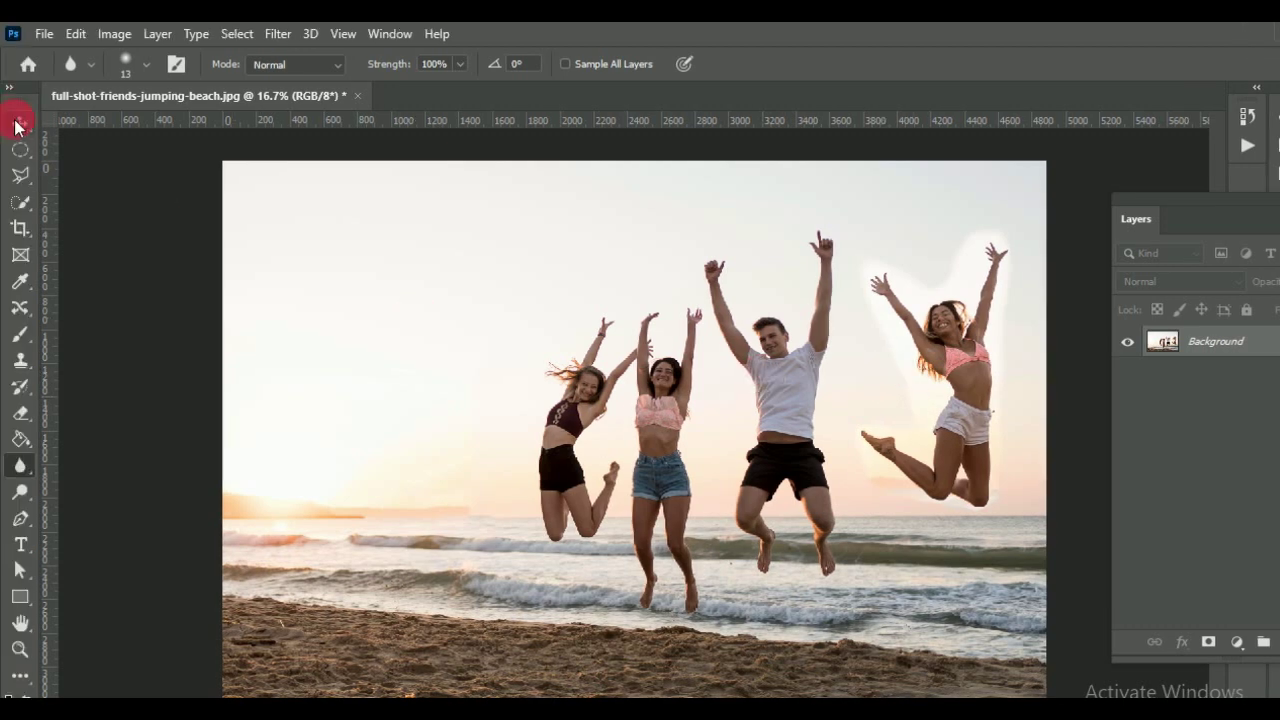
click(18, 125)
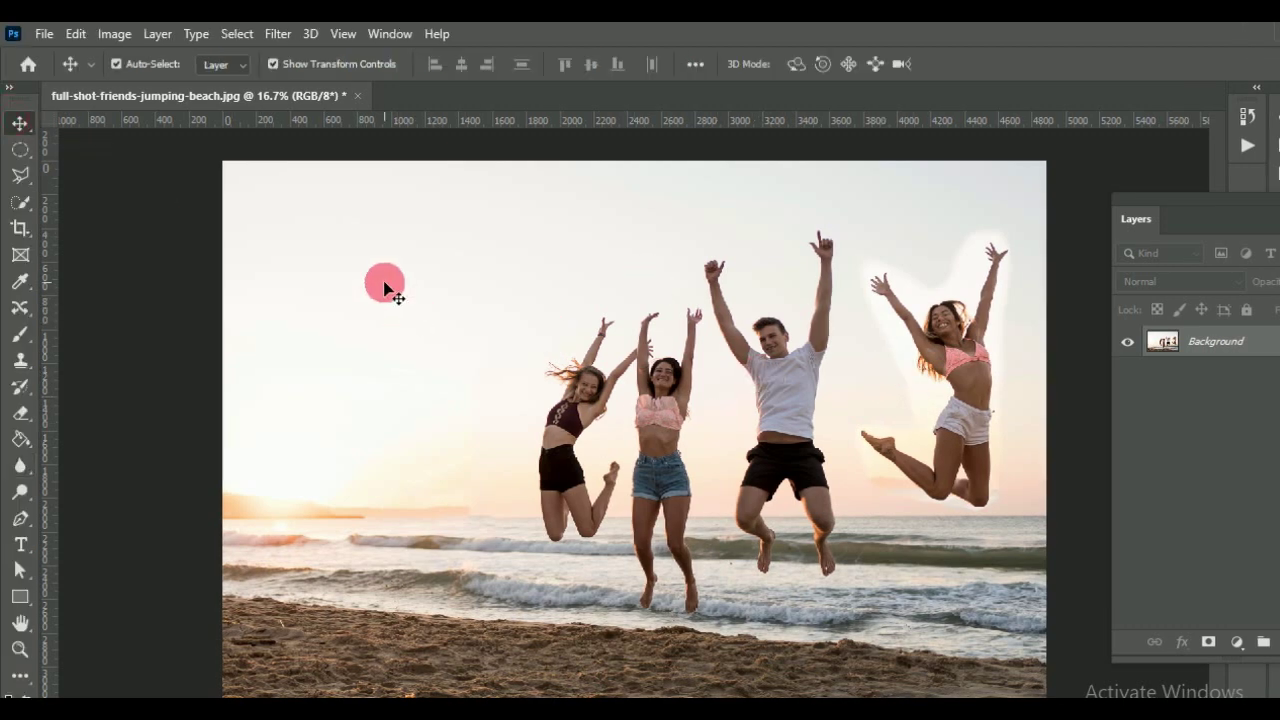
- Save the photo to the Desktop as JPEG 'final move image' at Quality 12 Maximum
click(44, 33)
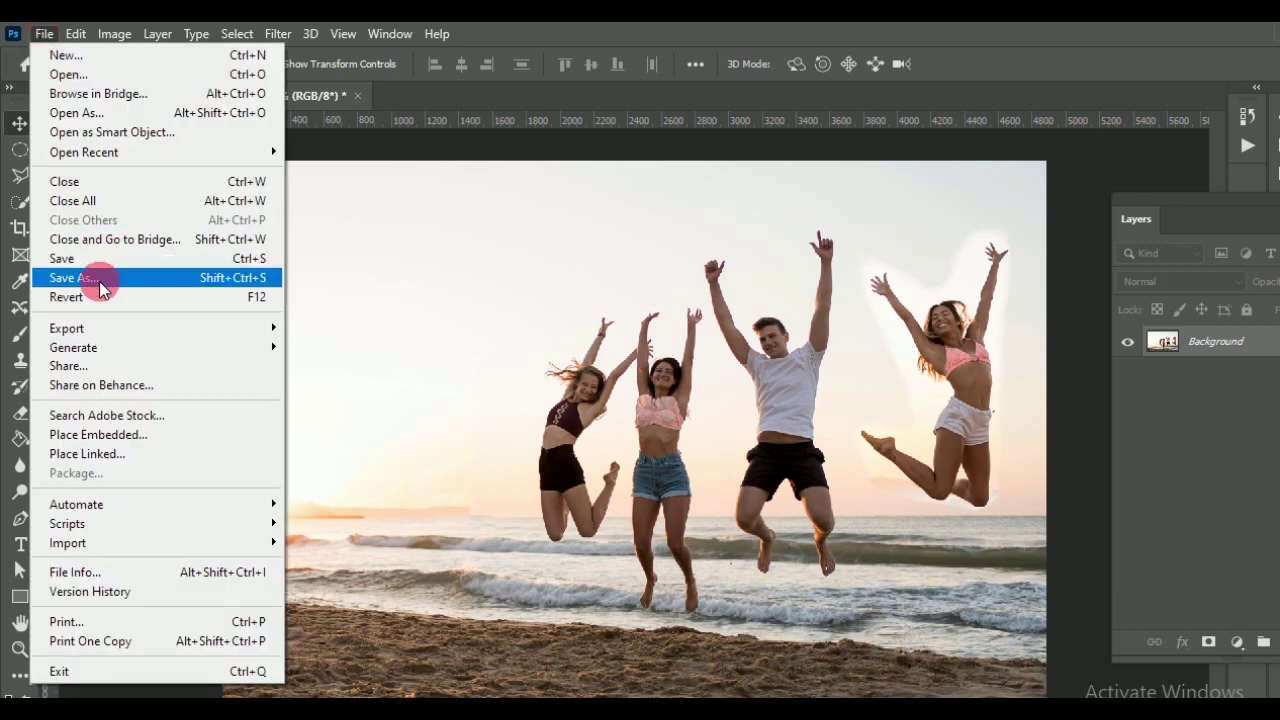
click(100, 280)
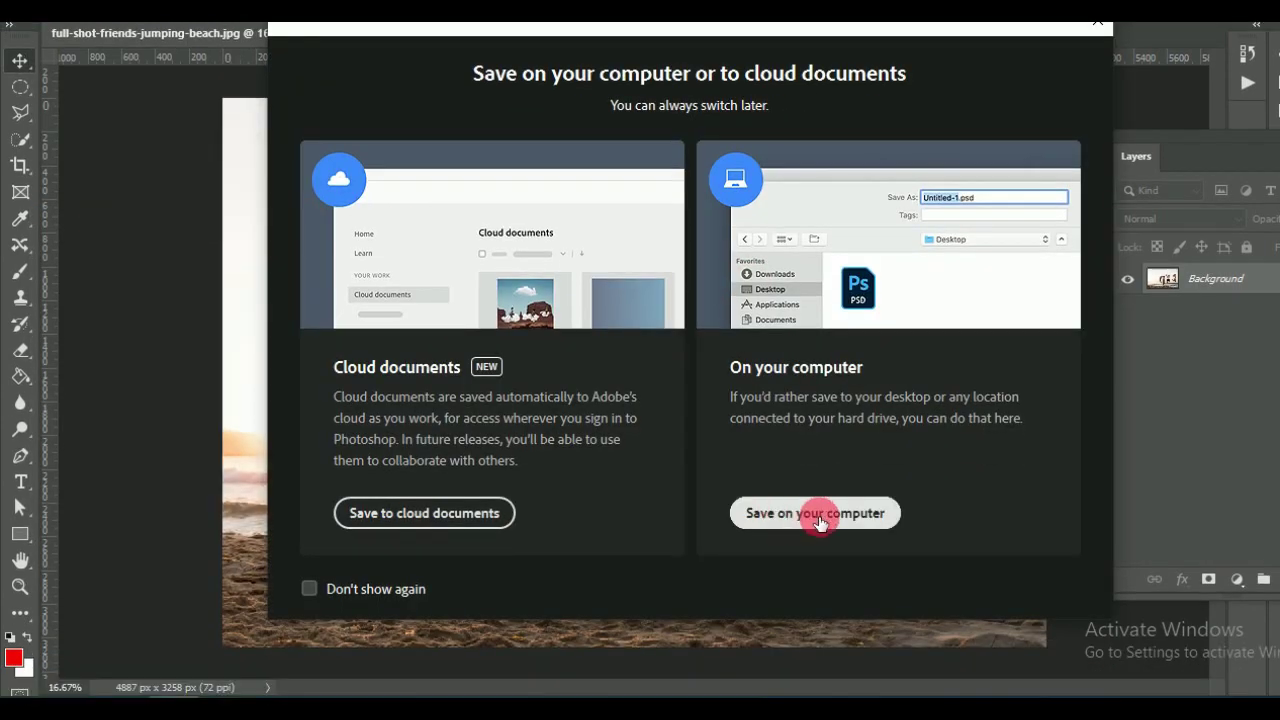
click(816, 516)
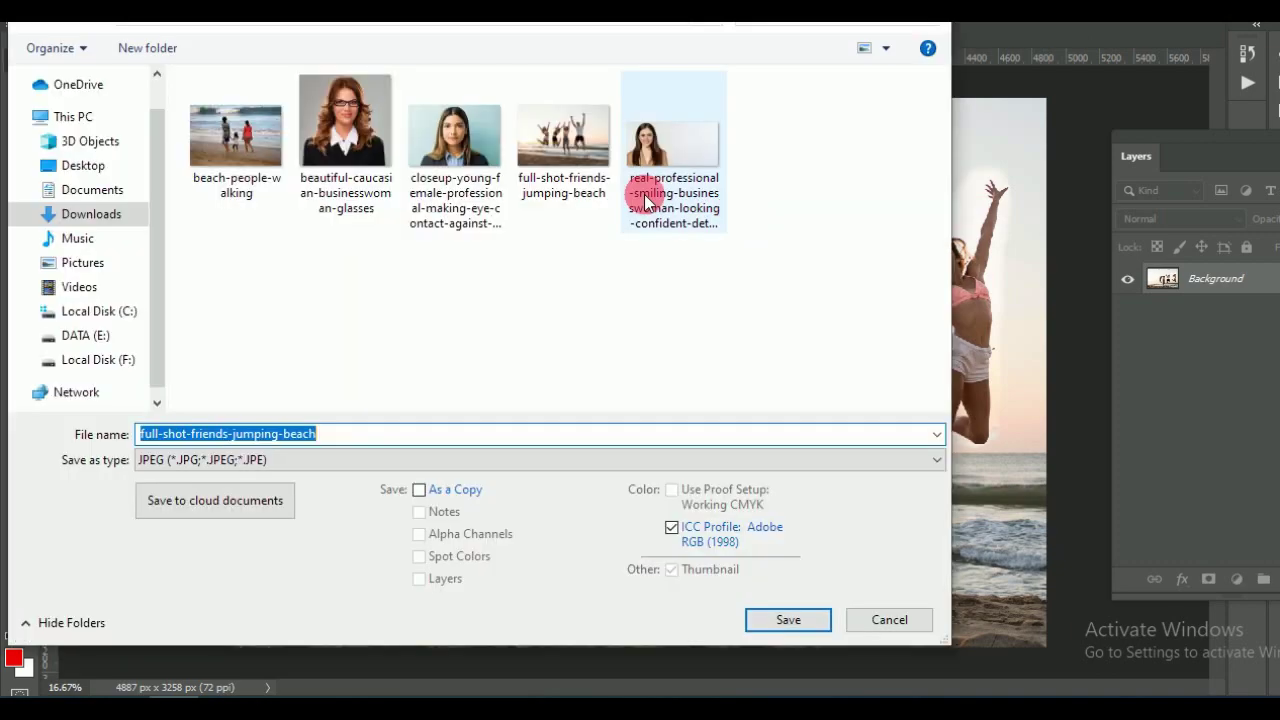
click(83, 228)
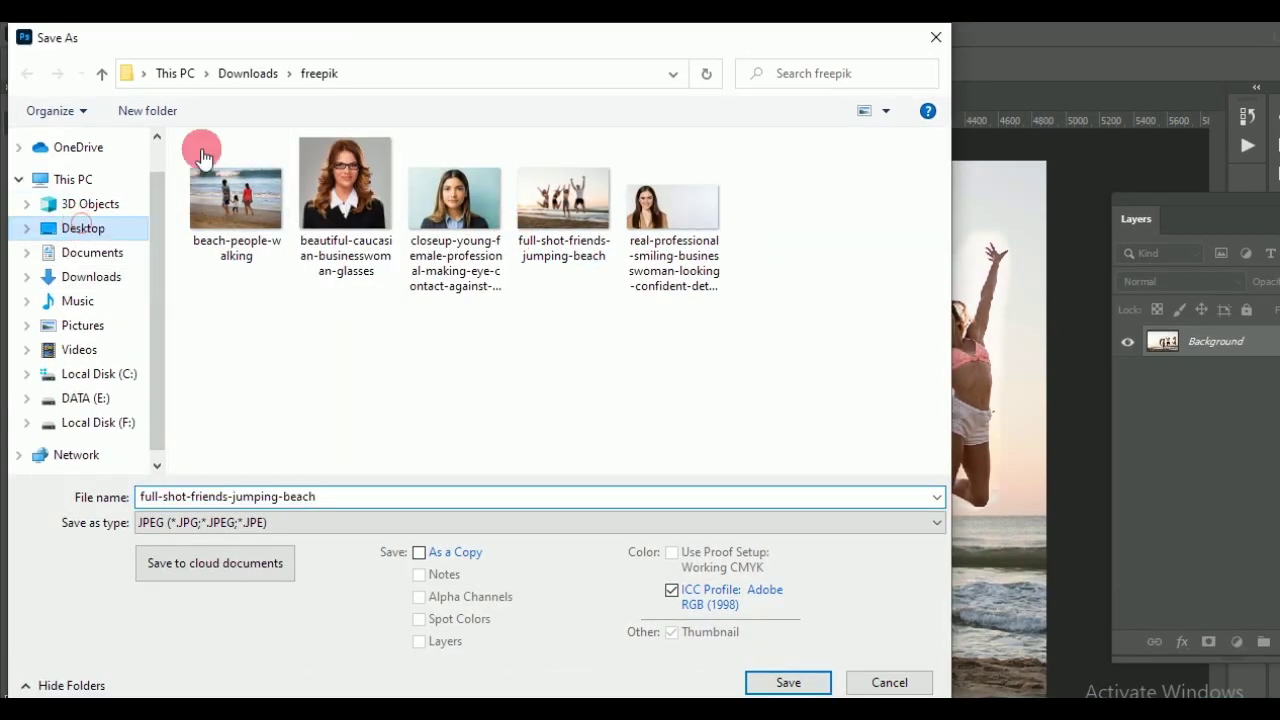
double_click(358, 503)
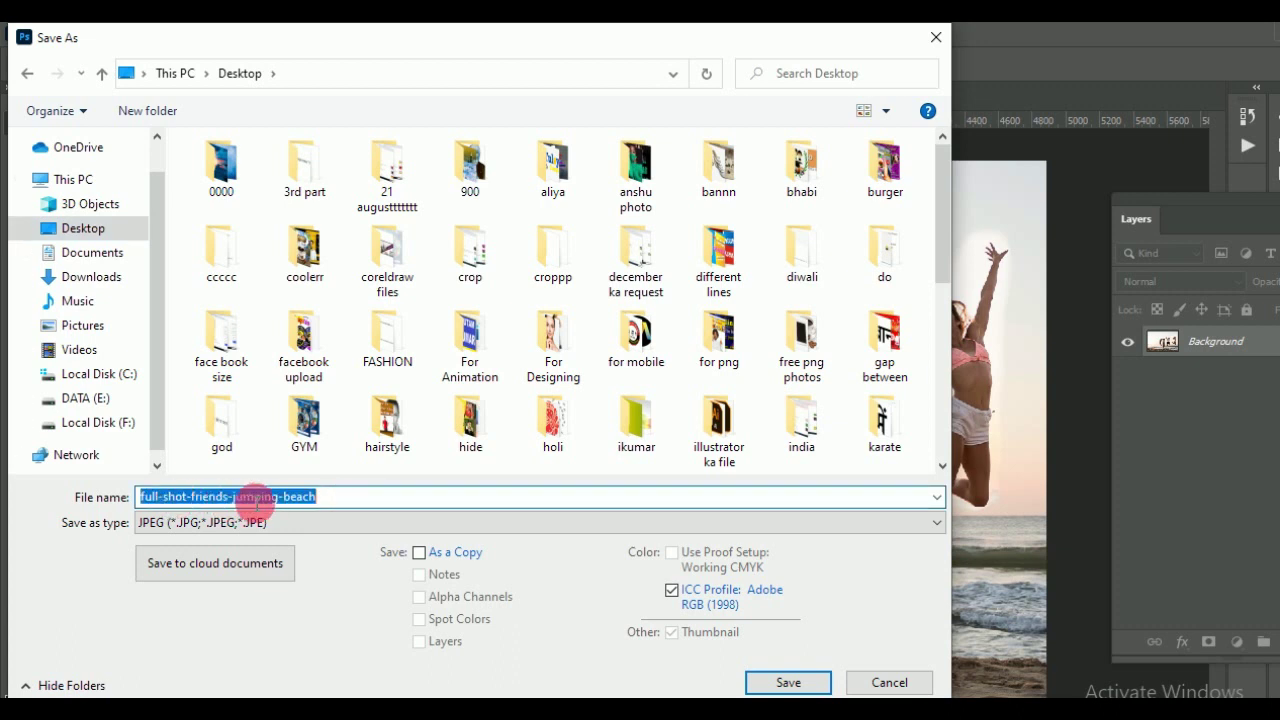
click(332, 497)
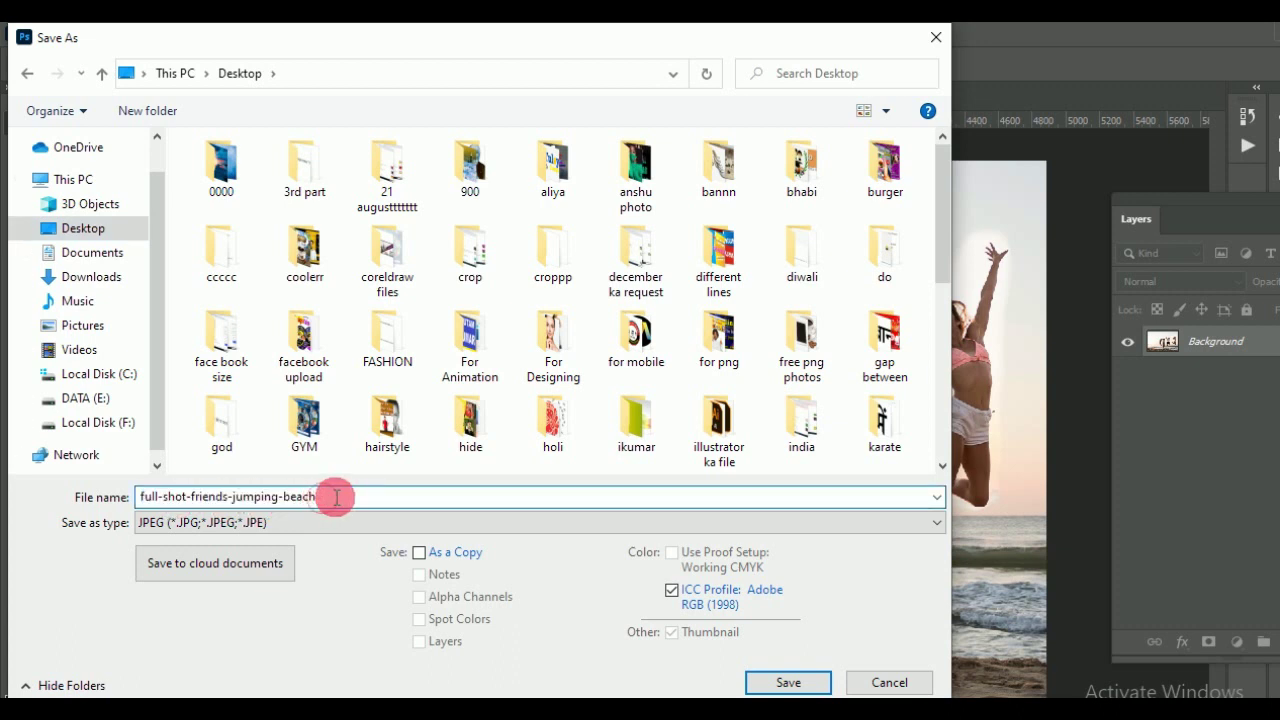
double_click(328, 495)
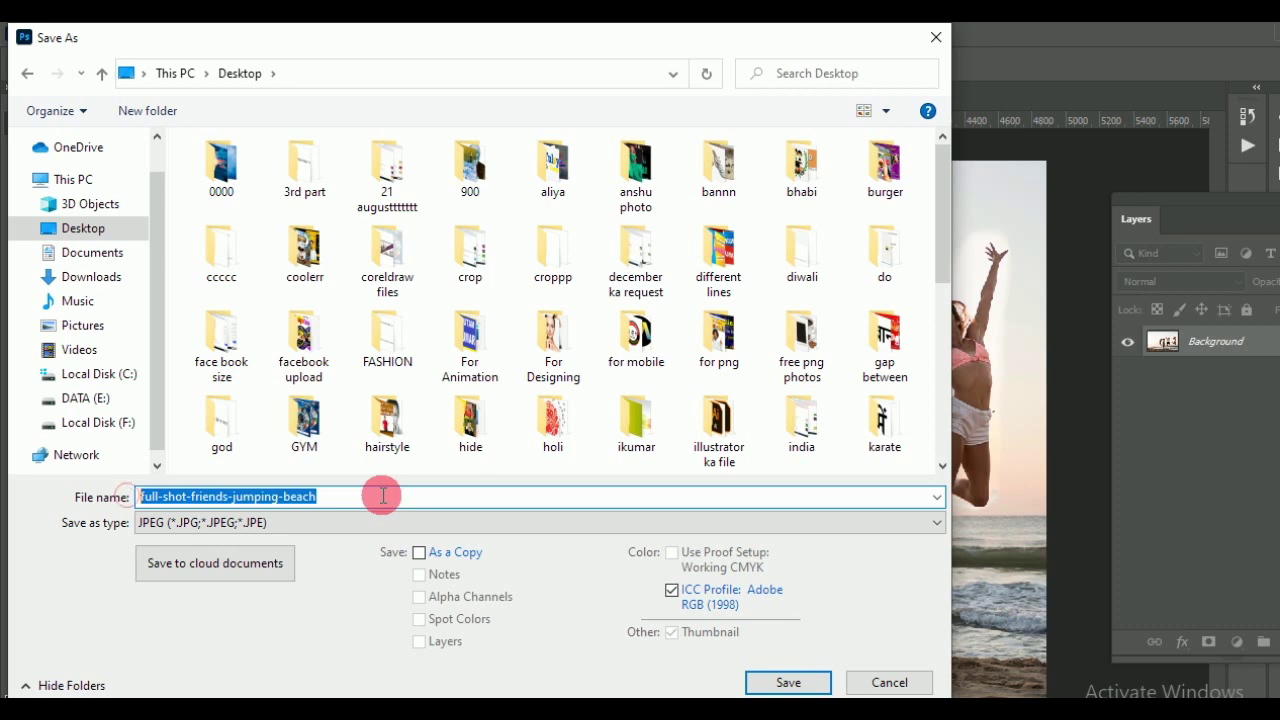
text(f)
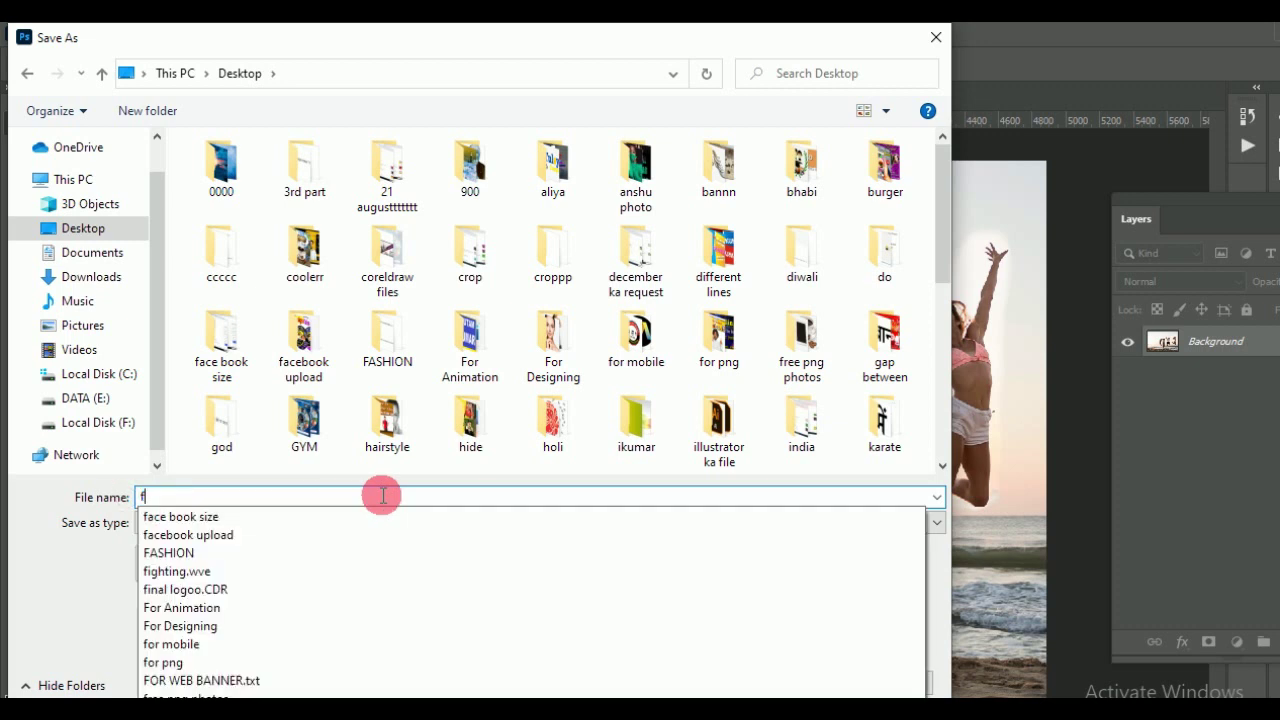
text(inal)
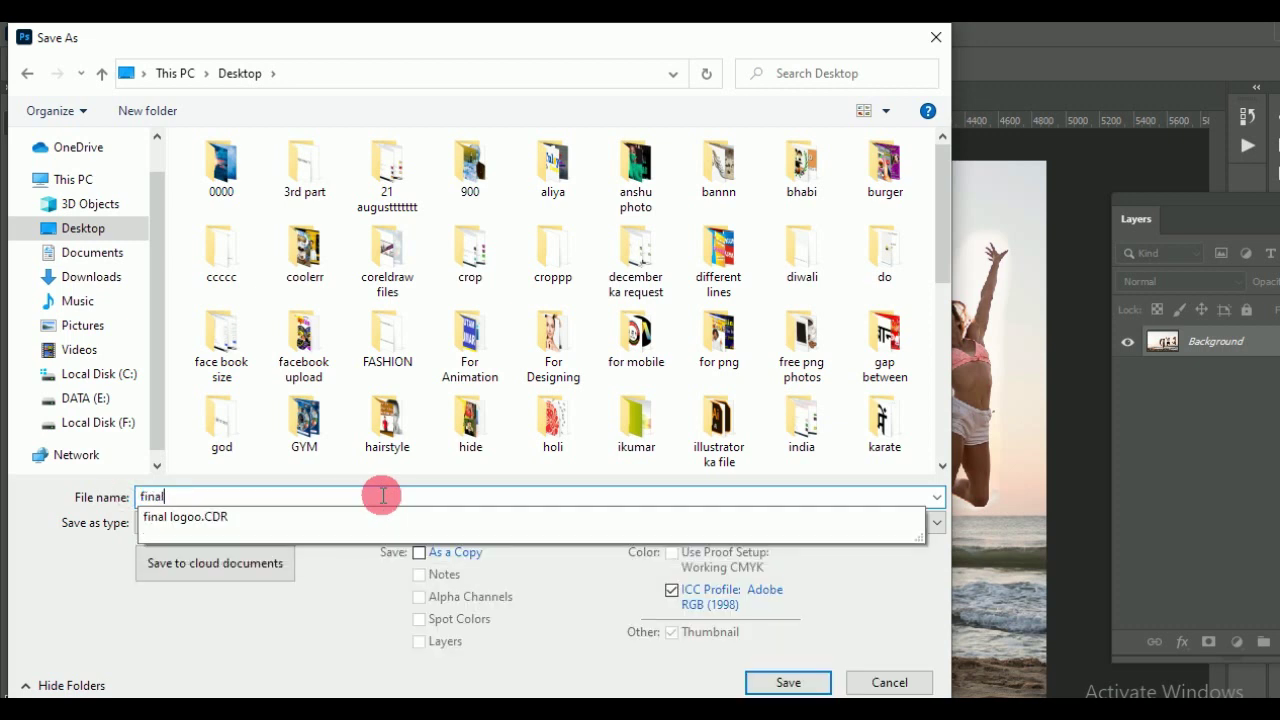
text( move )
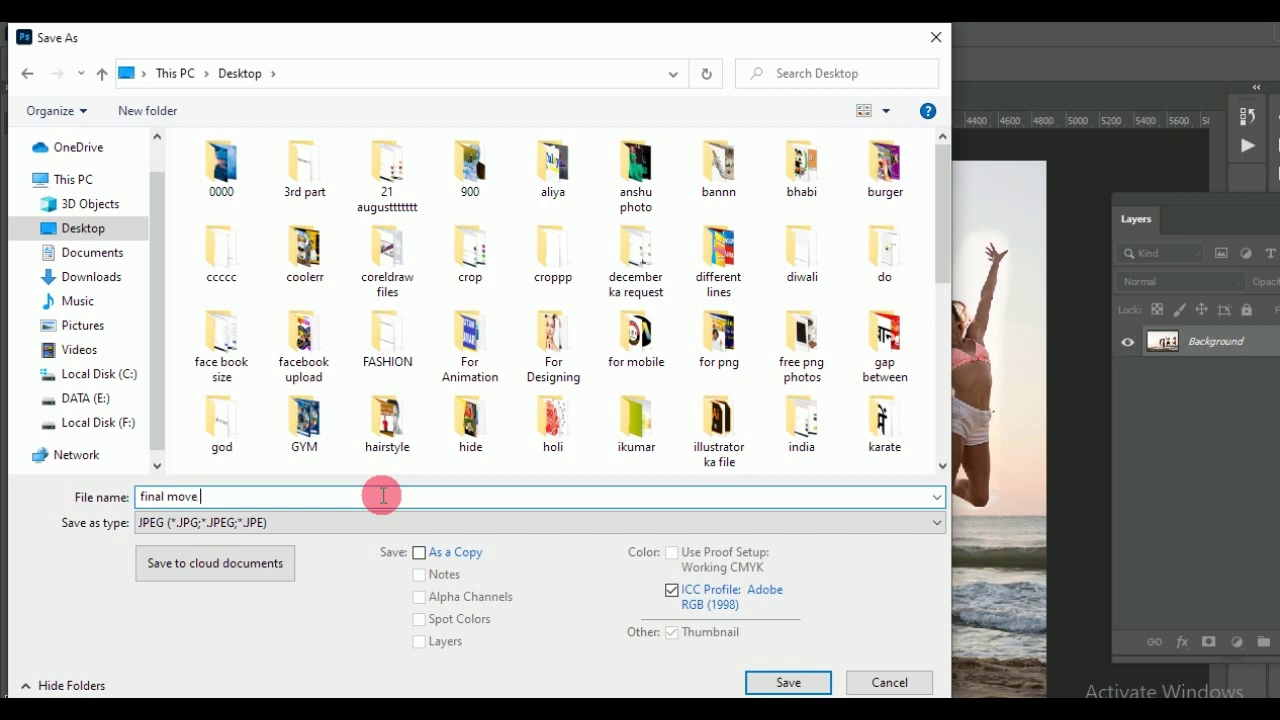
text(imag)
text(e)
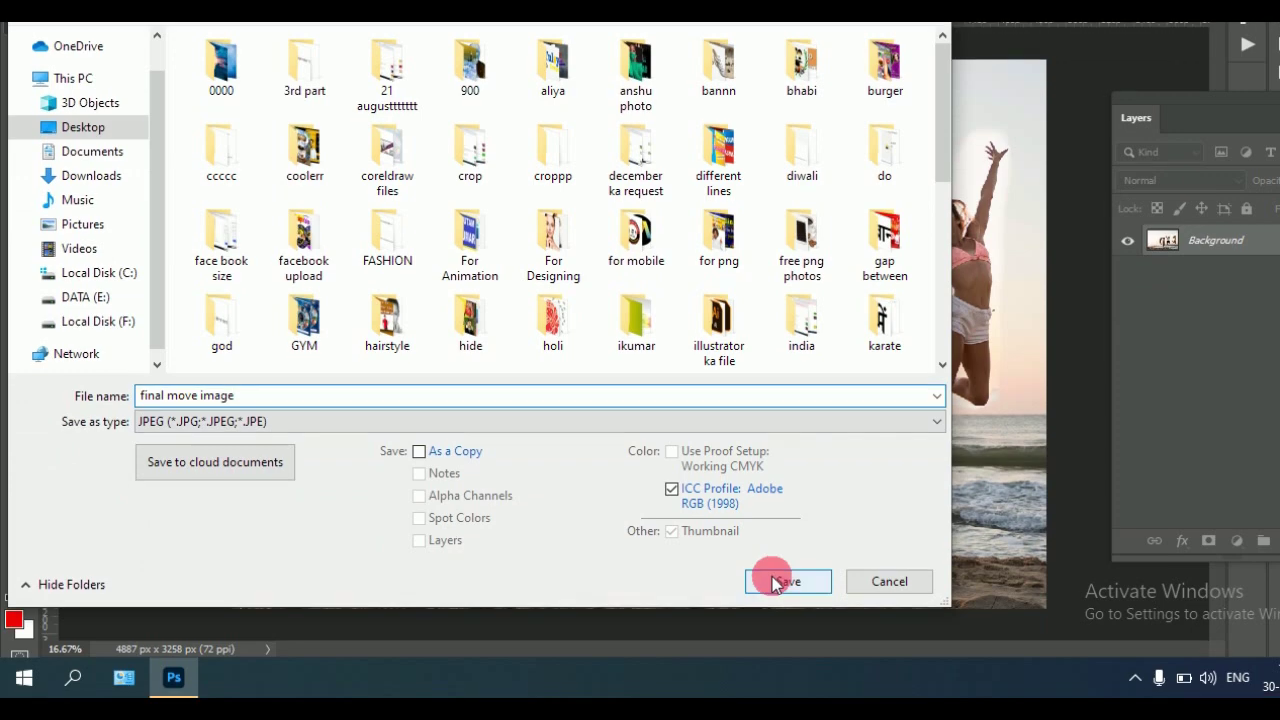
click(775, 584)
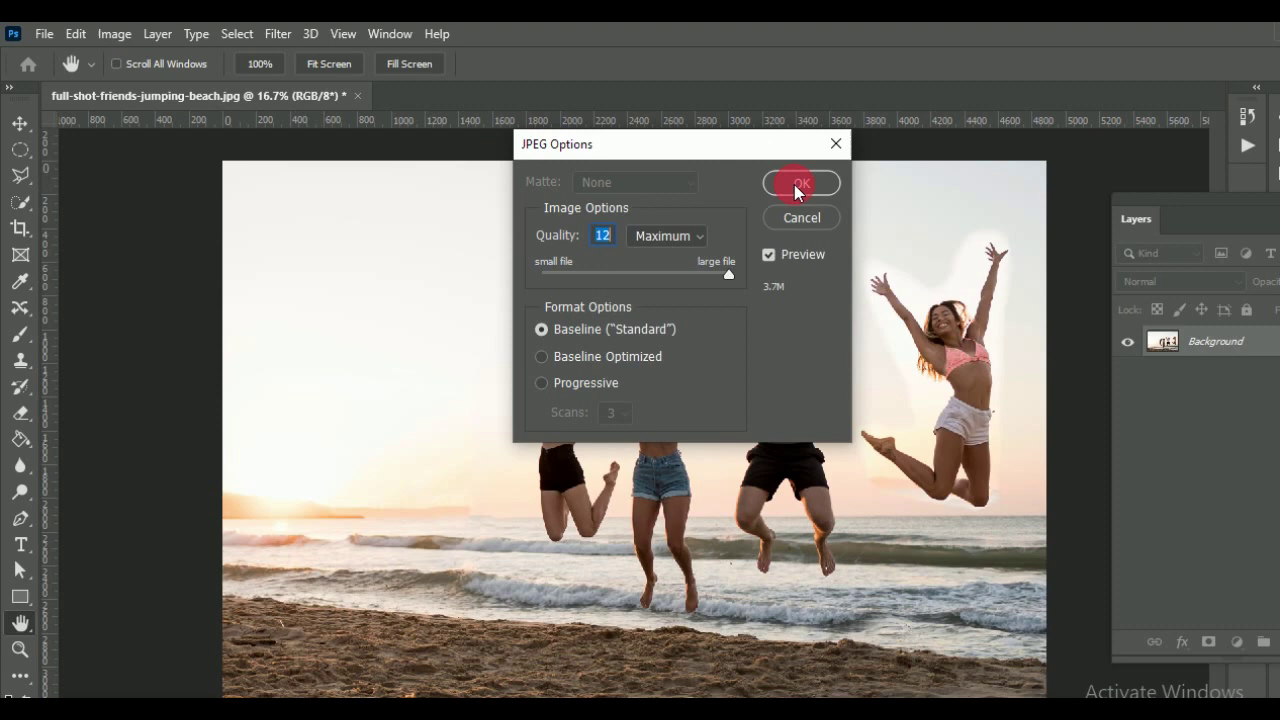
click(797, 190)
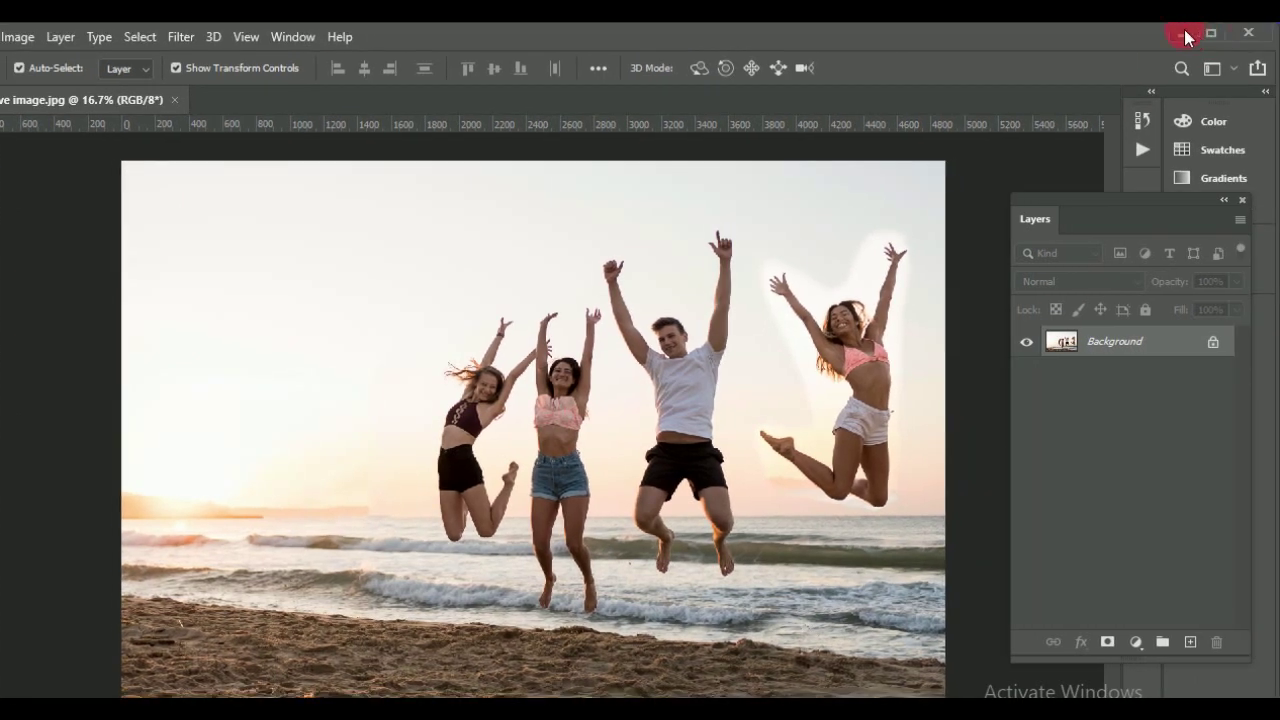
- Open final move image.jpg from the desktop in Windows Photos to check the girl at far right, then return to Photoshop
click(1188, 35)
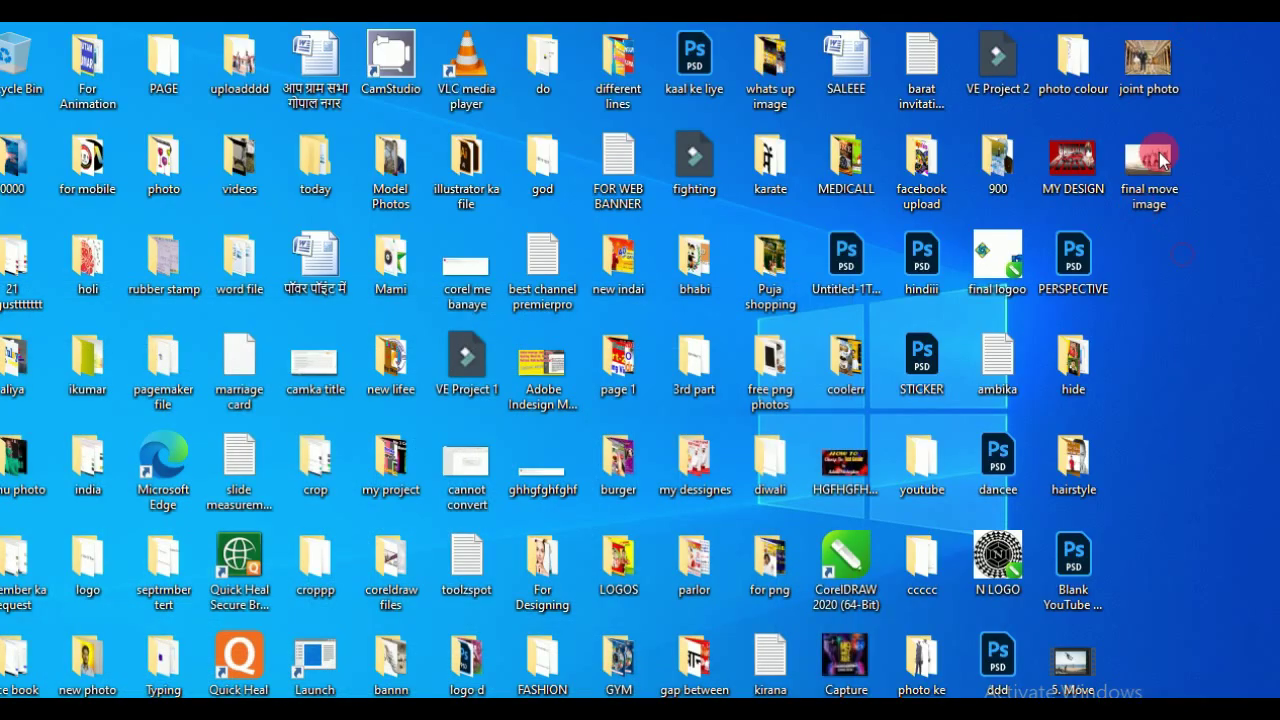
click(1153, 178)
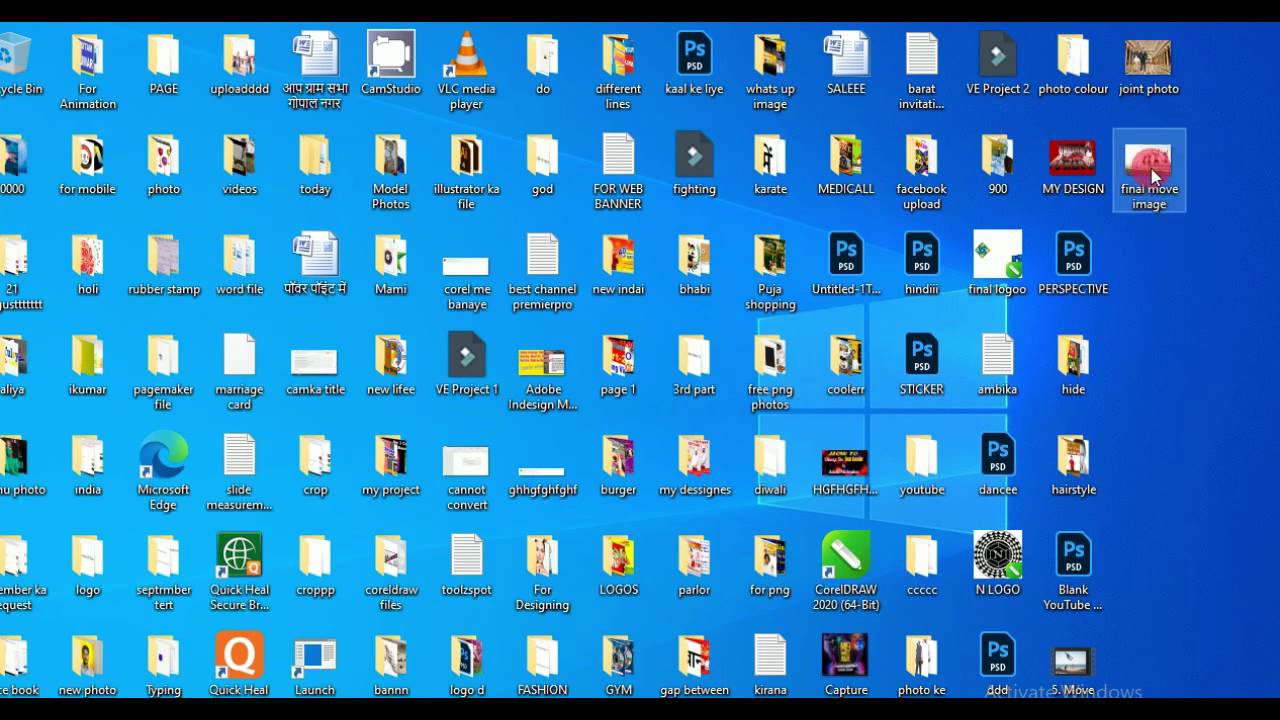
right_click(1155, 176)
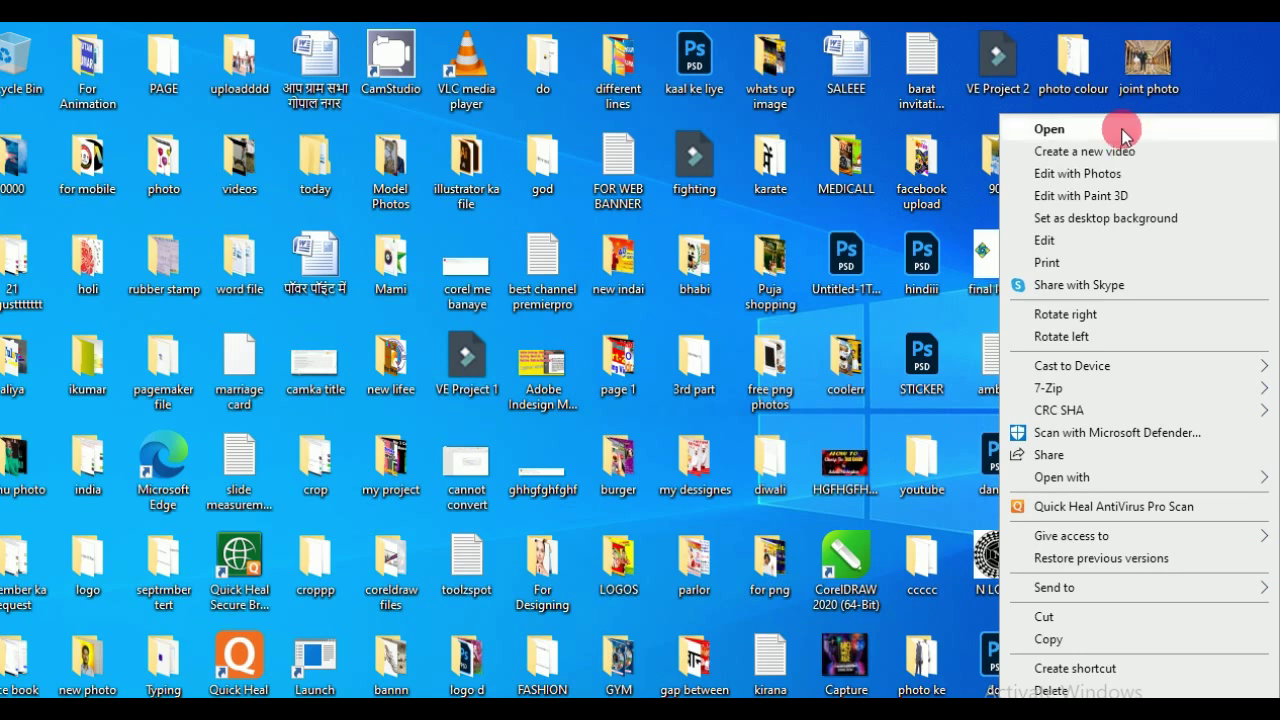
click(1128, 128)
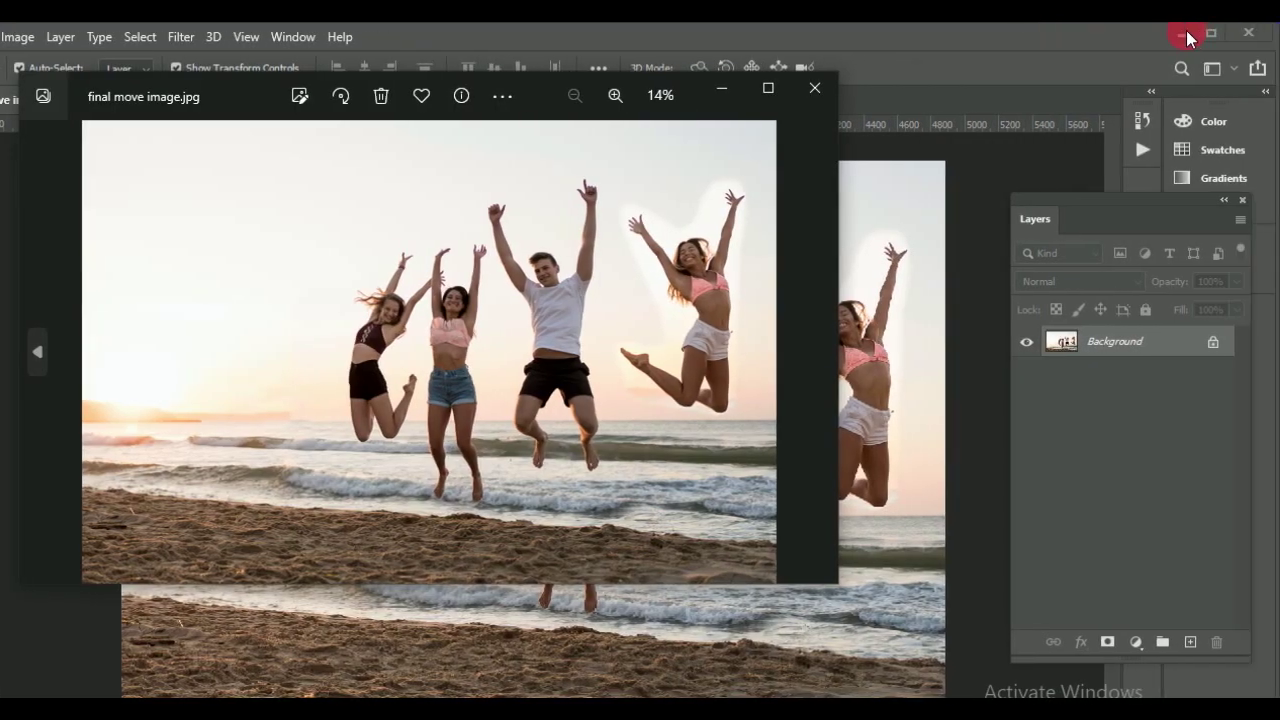
click(1180, 34)
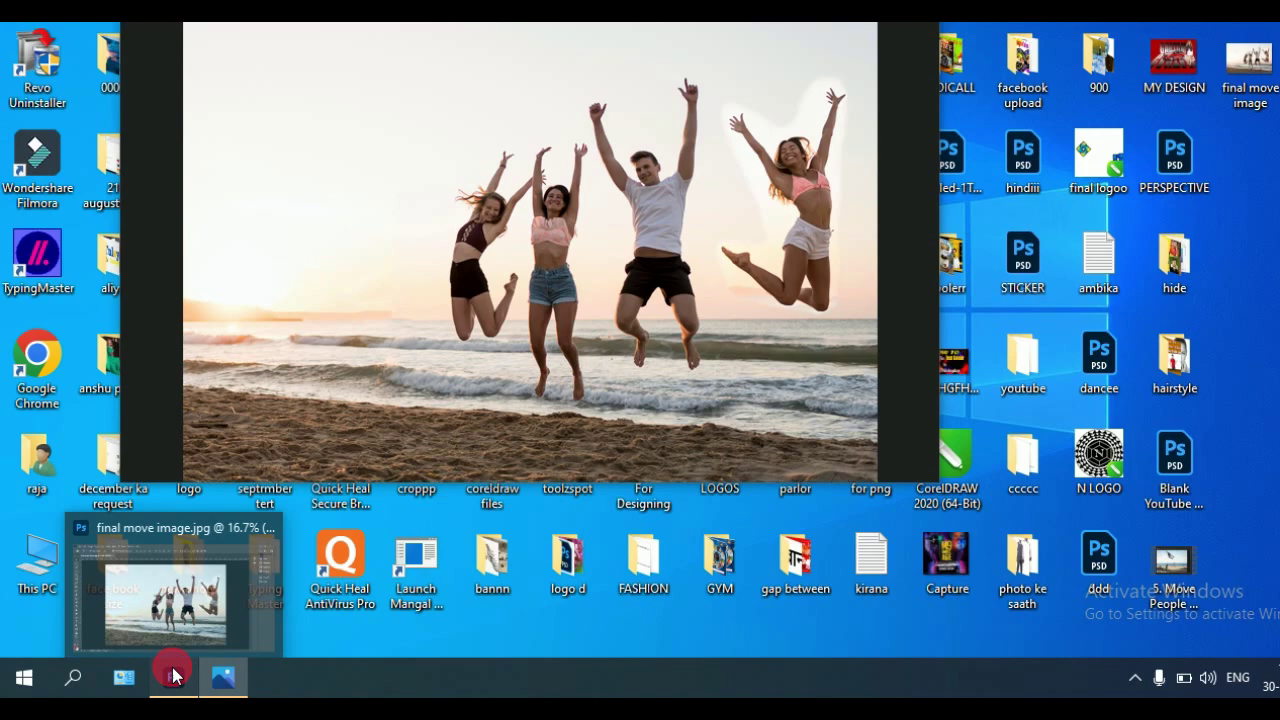
click(173, 676)
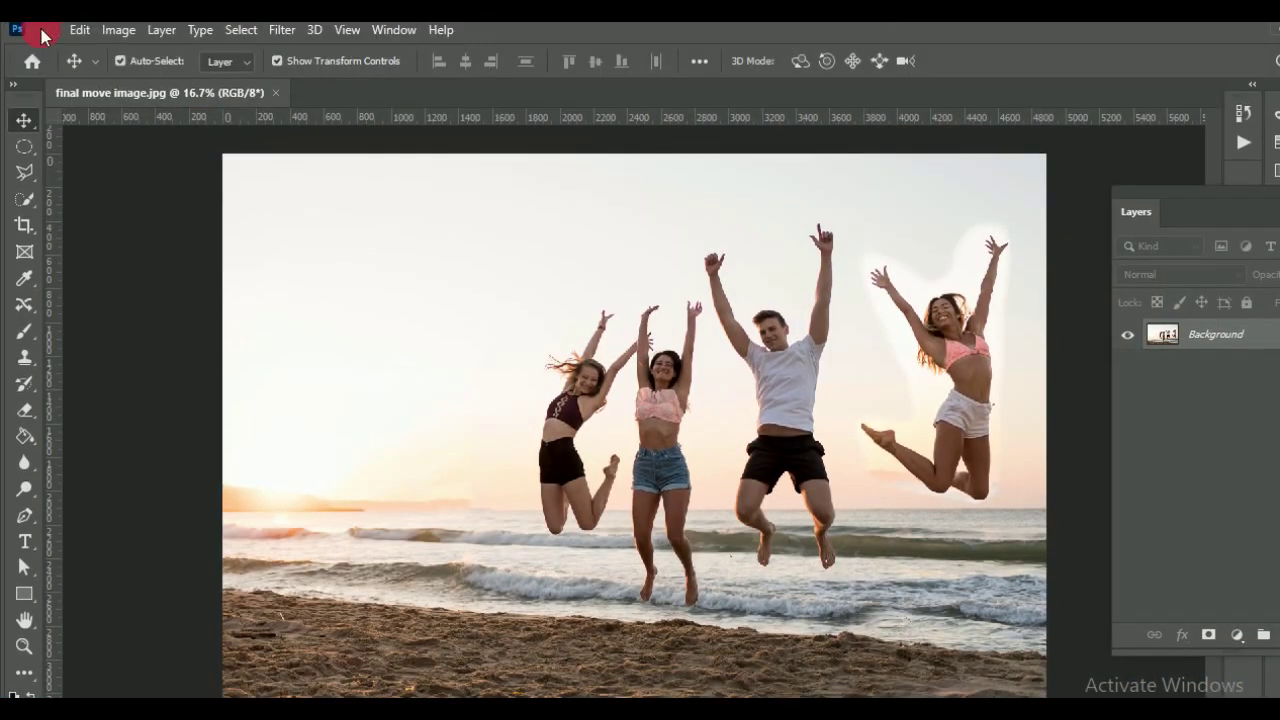
- Open Photoshop's File menu while final move image.jpg remains displayed
click(47, 36)
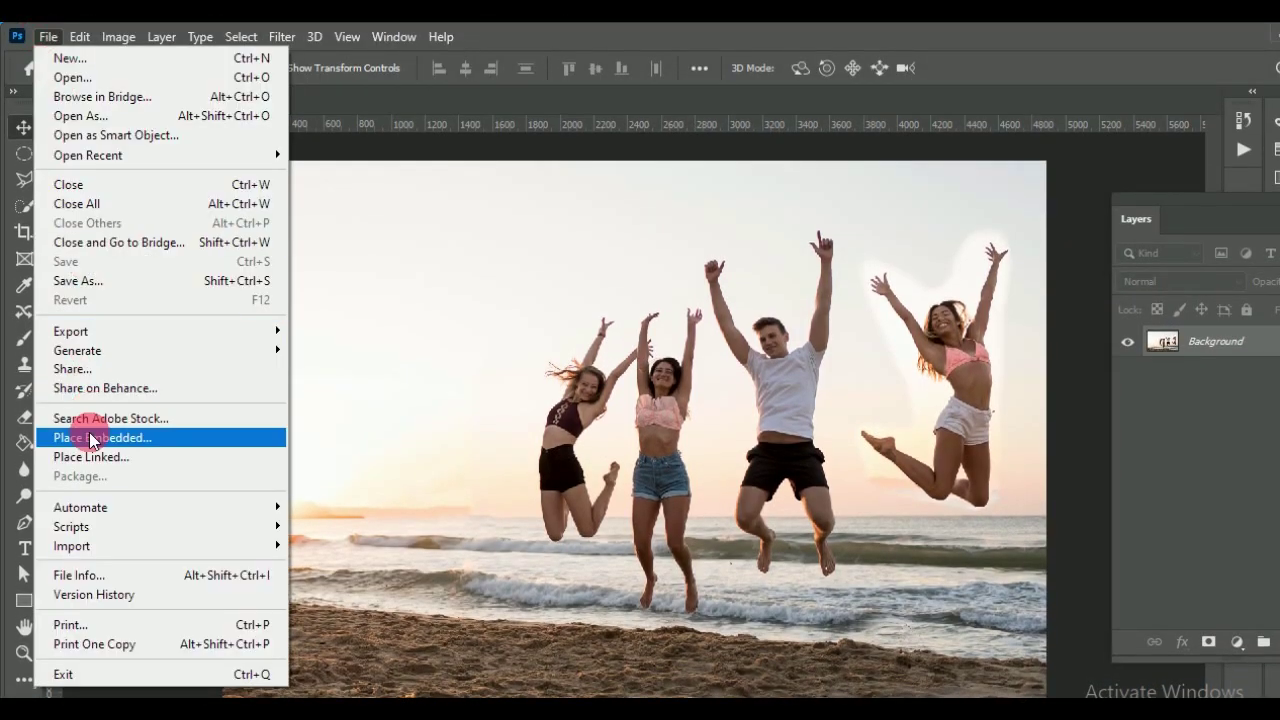